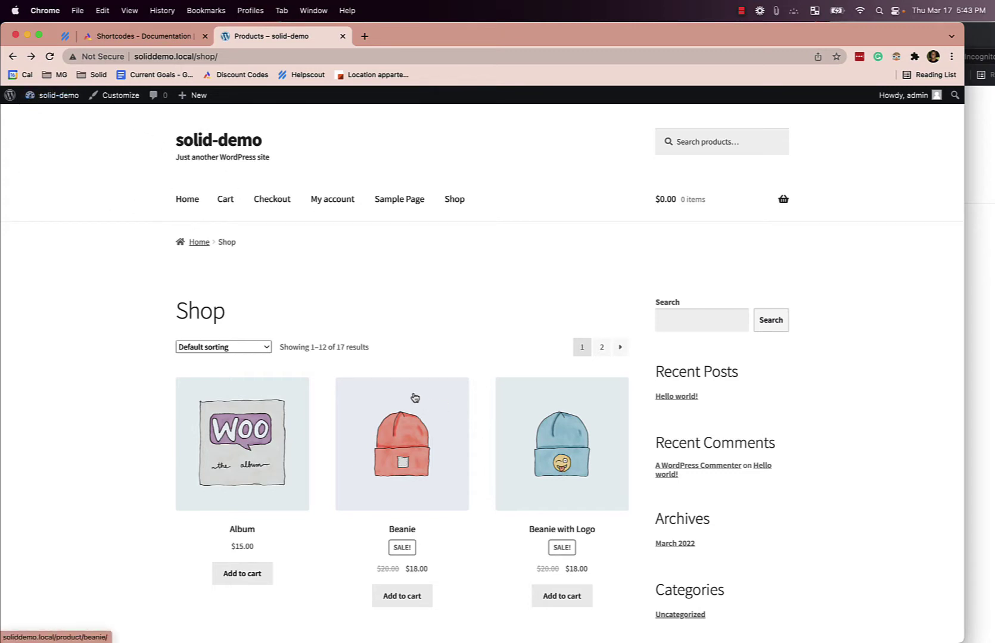
Step: Leave the Shop page's 17-product listing for the WordPress admin Dashboard via the site-name menu
{"action": "scroll", "coordinate": [363, 306], "scroll_direction": "down", "scroll_amount": 5}
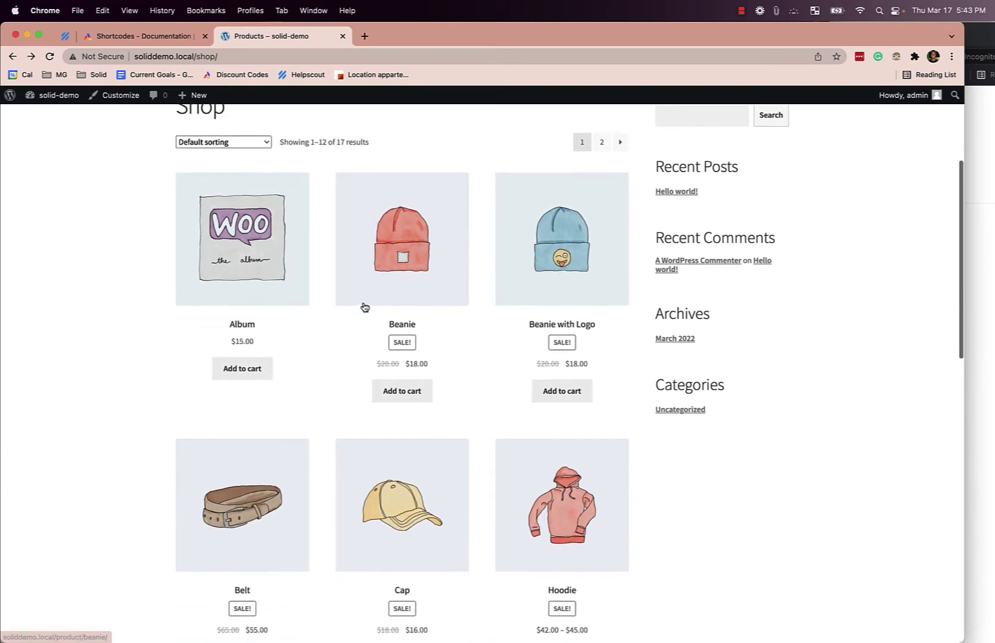
{"action": "scroll", "coordinate": [364, 307], "scroll_direction": "up", "scroll_amount": 4}
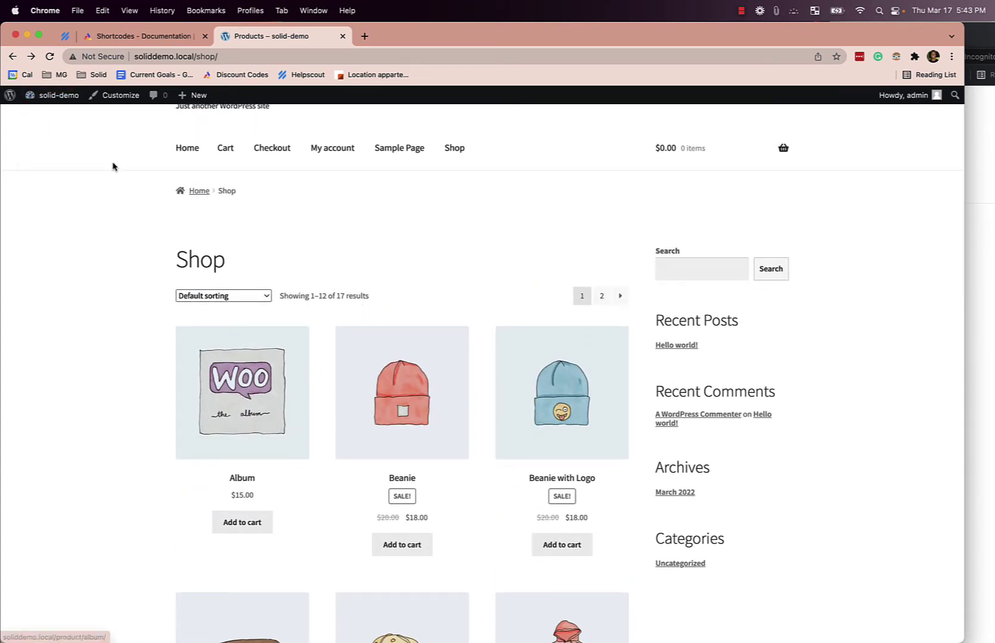
{"action": "mouse_move", "coordinate": [53, 96]}
{"action": "left_click", "coordinate": [60, 117]}
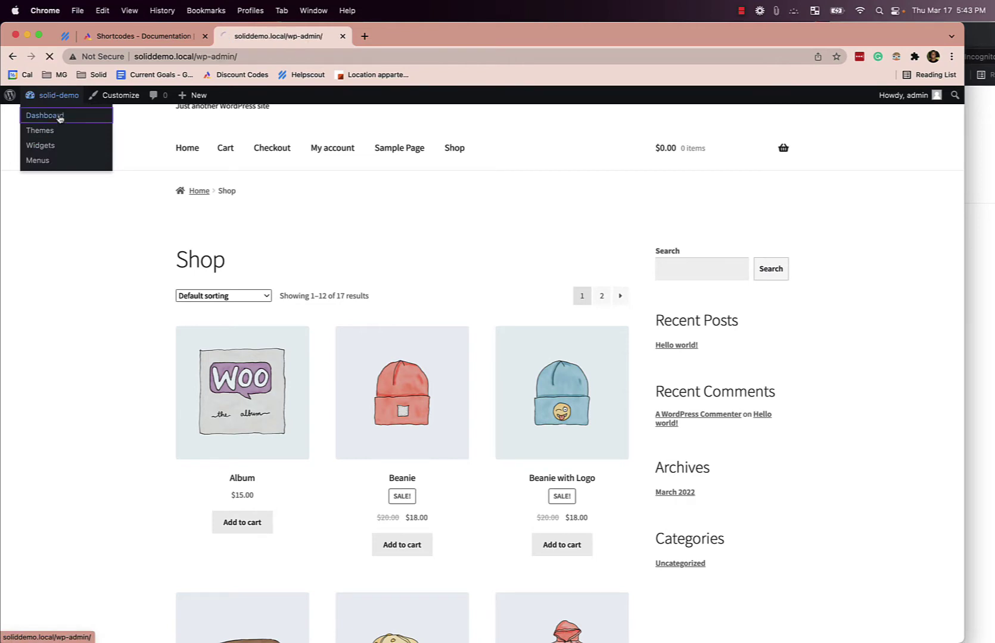
Step: Activate the Solid Affiliate plugin and open its Setup Wizard
{"action": "left_click", "coordinate": [38, 379]}
{"action": "left_click", "coordinate": [146, 260]}
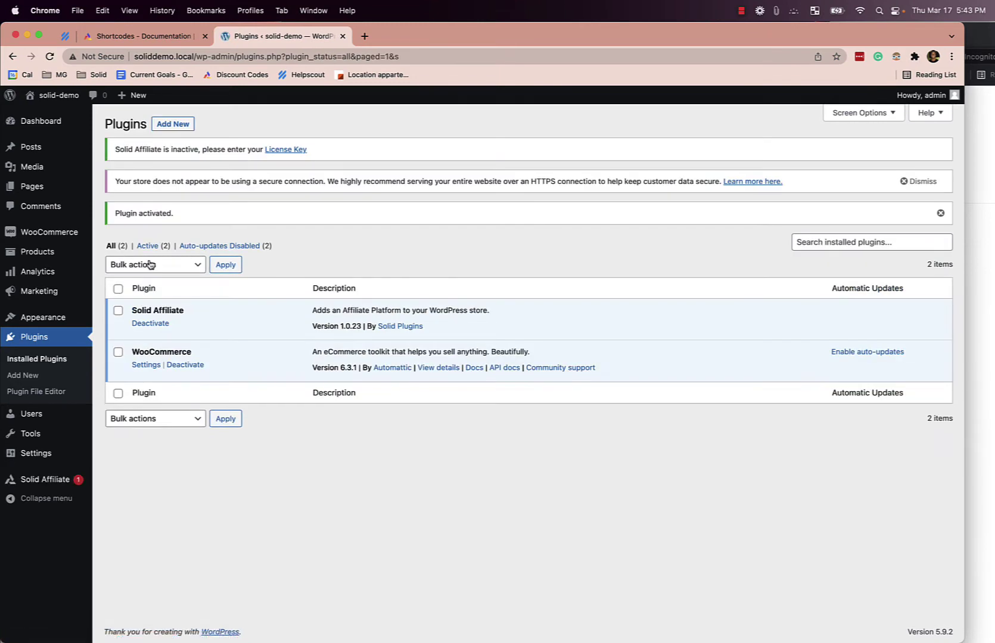
{"action": "left_click", "coordinate": [60, 479]}
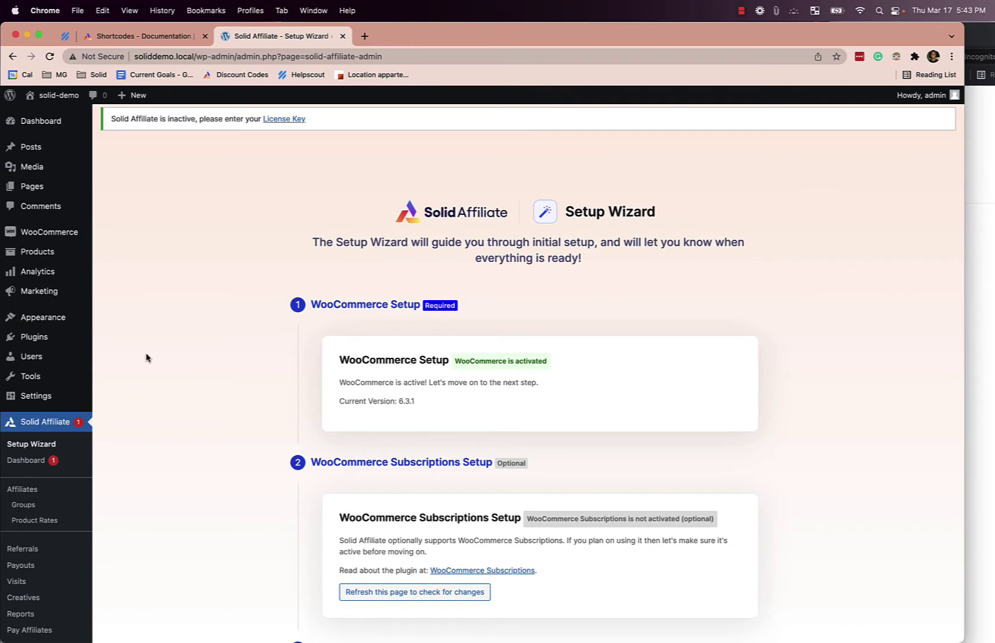
{"action": "scroll", "coordinate": [146, 358], "scroll_direction": "down", "scroll_amount": 15}
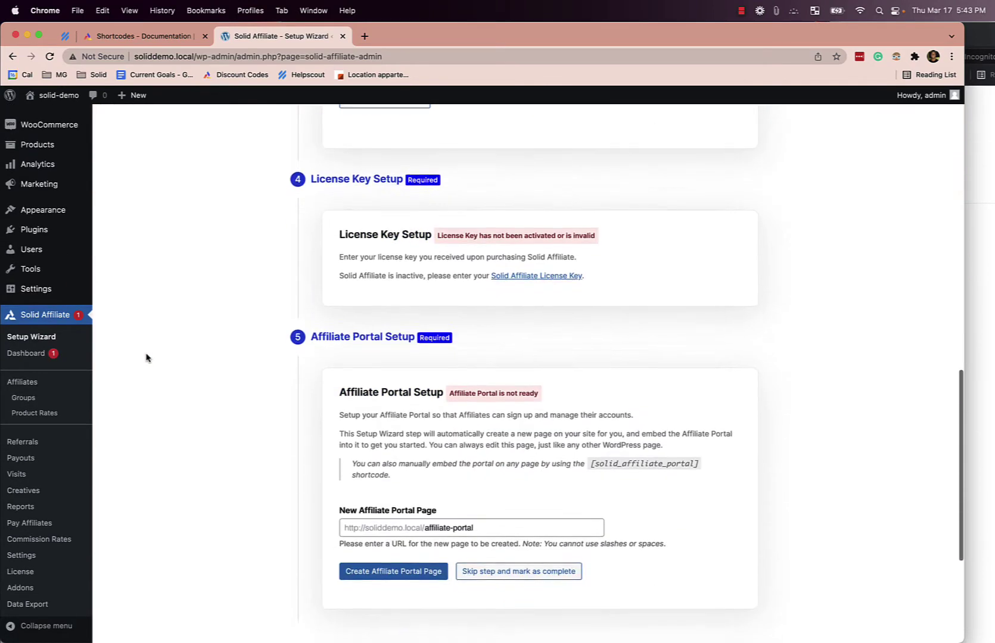
{"action": "scroll", "coordinate": [146, 358], "scroll_direction": "down", "scroll_amount": 4}
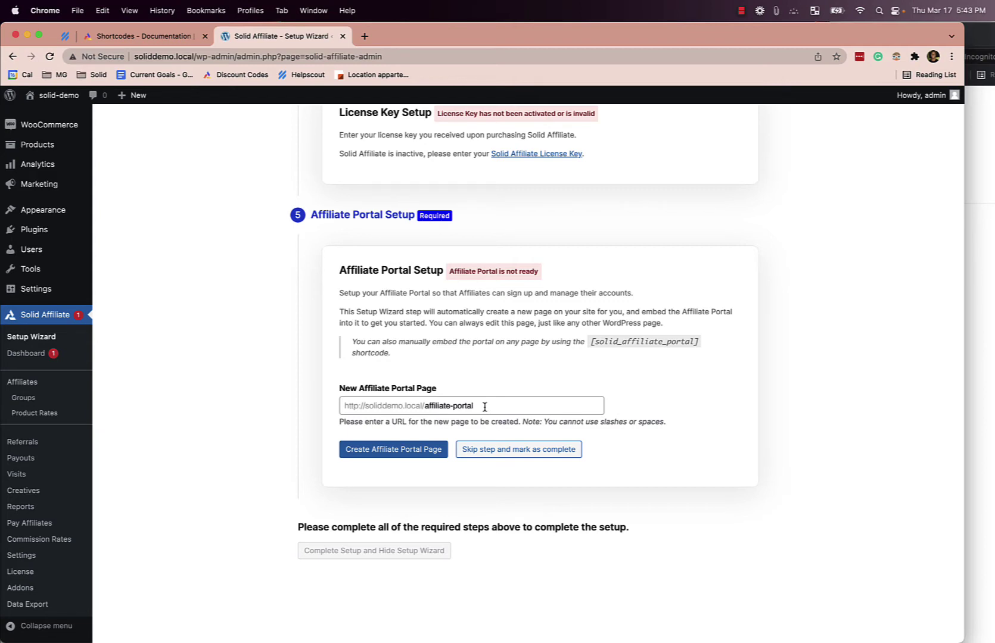
Step: Change the portal page slug to 'affiliates' and create the Affiliate Portal page
{"action": "left_click", "coordinate": [452, 406]}
{"action": "double_click", "coordinate": [452, 406]}
{"action": "type", "text": "por"}
{"action": "key", "text": "BackSpace"}
{"action": "key", "text": "BackSpace"}
{"action": "key", "text": "BackSpace"}
{"action": "key", "text": "BackSpace"}
{"action": "type", "text": "s"}
{"action": "left_click", "coordinate": [410, 451]}
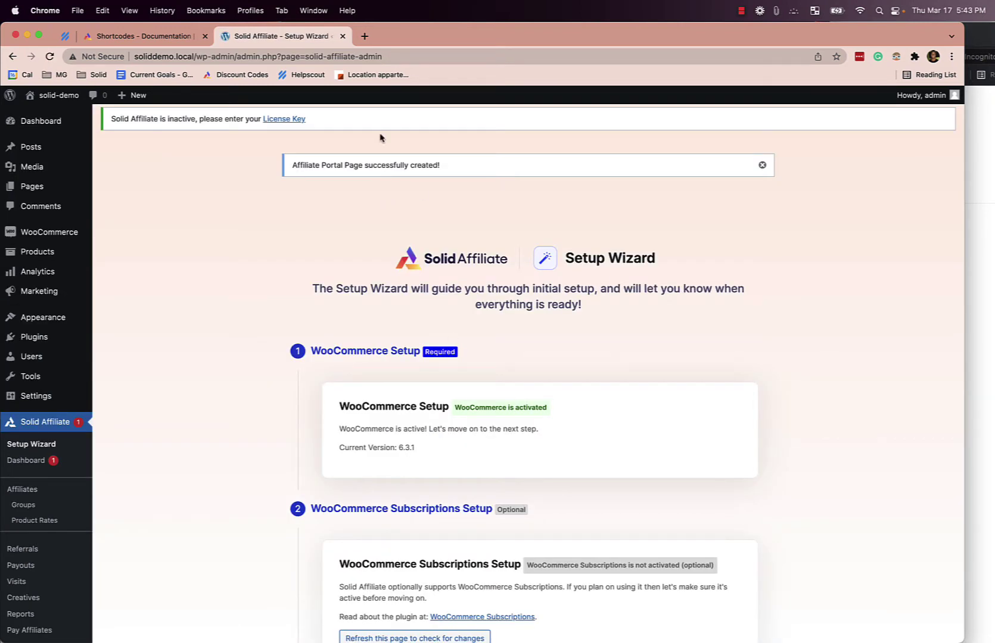
Step: Load the site's /affiliates page in a new browser tab
{"action": "left_click", "coordinate": [192, 57]}
{"action": "left_click", "coordinate": [192, 58]}
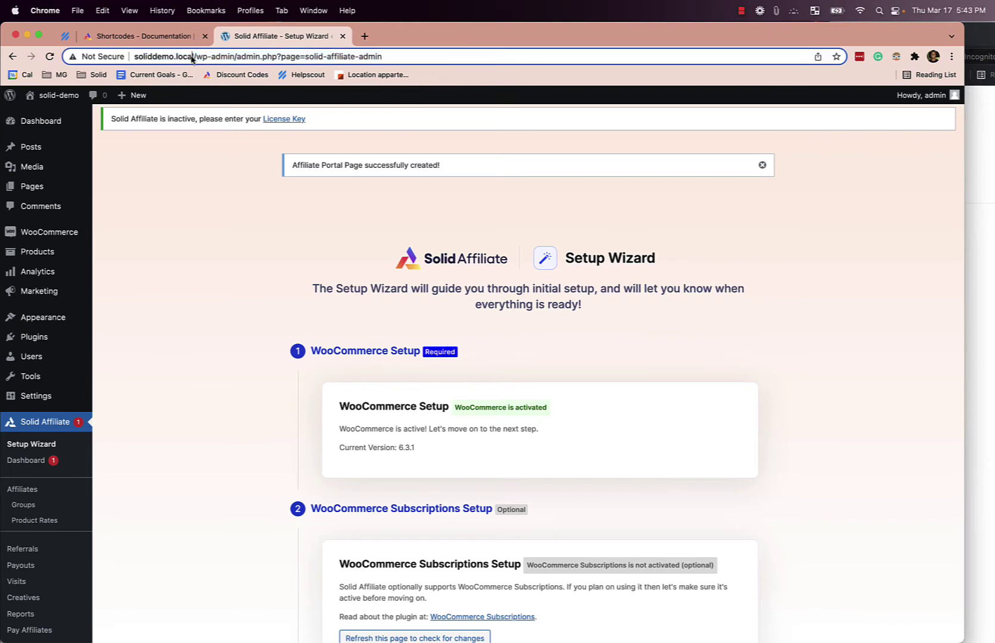
{"action": "key", "text": "super+shift+Left"}
{"action": "key", "text": "super+c"}
{"action": "key", "text": "super+t"}
{"action": "key", "text": "super+v"}
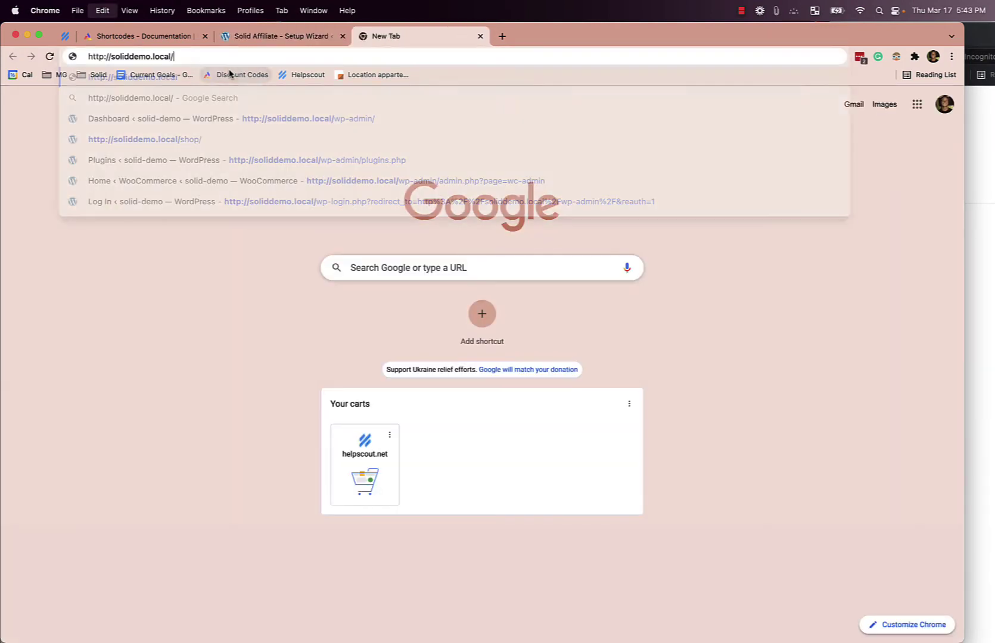
{"action": "type", "text": "affiliates"}
{"action": "key", "text": "Return"}
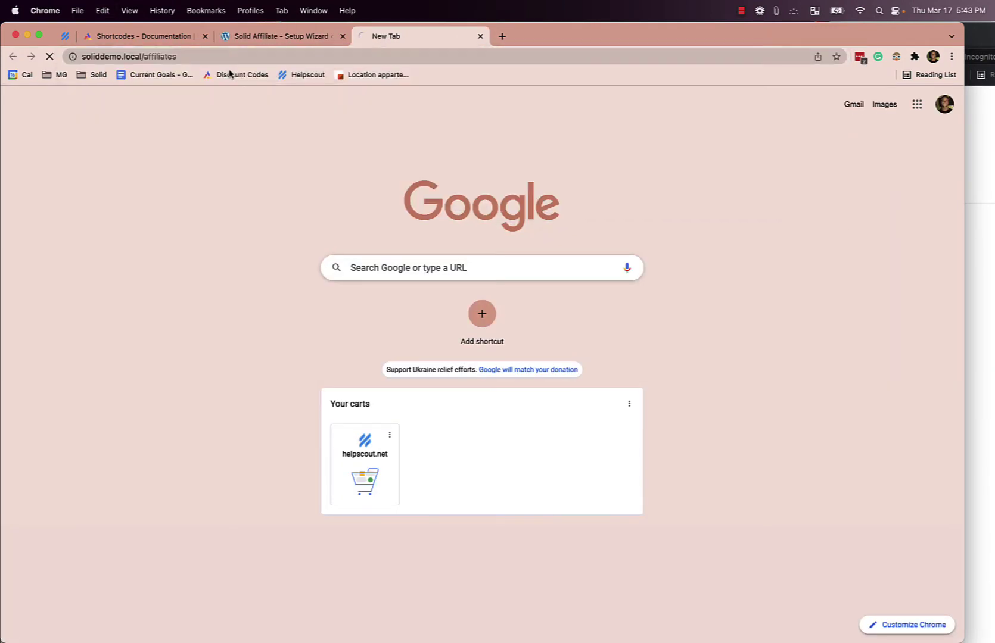
Step: Review the Register as an Affiliate form and select the page address
{"action": "scroll", "coordinate": [259, 217], "scroll_direction": "down", "scroll_amount": 8}
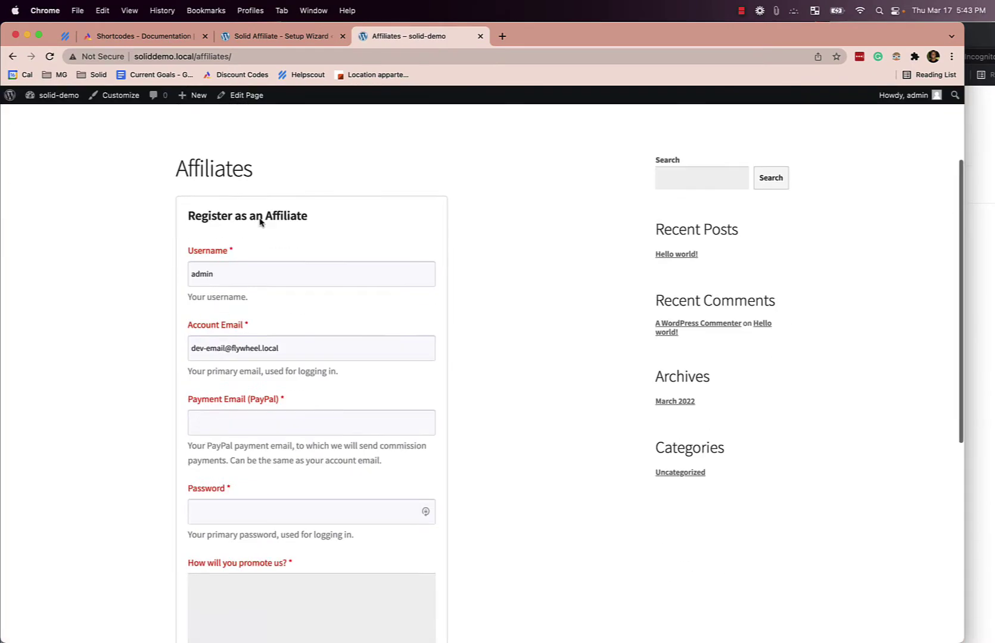
{"action": "scroll", "coordinate": [259, 222], "scroll_direction": "up", "scroll_amount": 5}
{"action": "scroll", "coordinate": [260, 221], "scroll_direction": "up", "scroll_amount": 3}
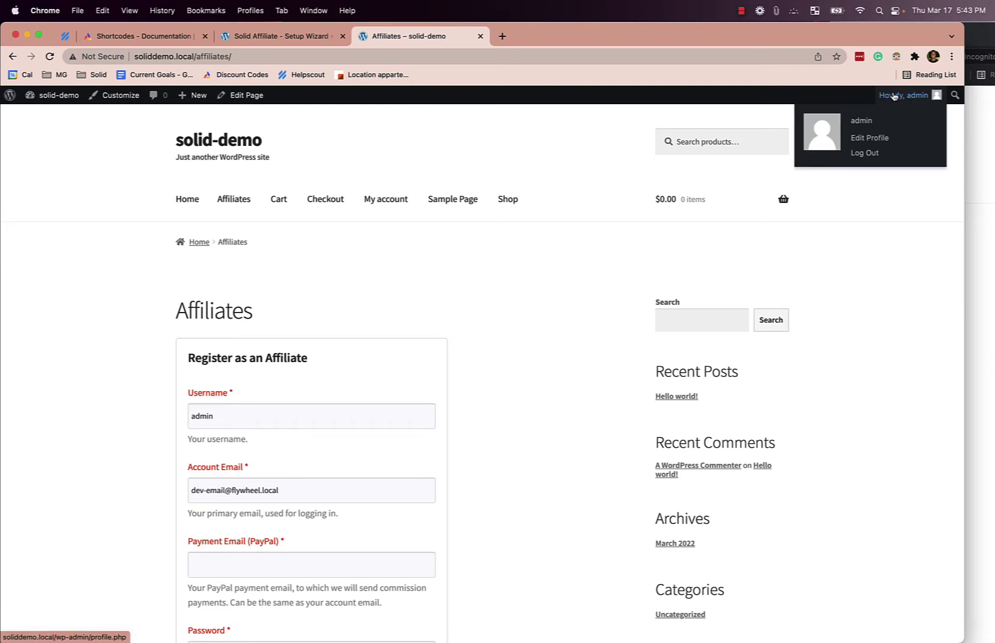
{"action": "left_click", "coordinate": [256, 58]}
{"action": "left_click", "coordinate": [984, 216]}
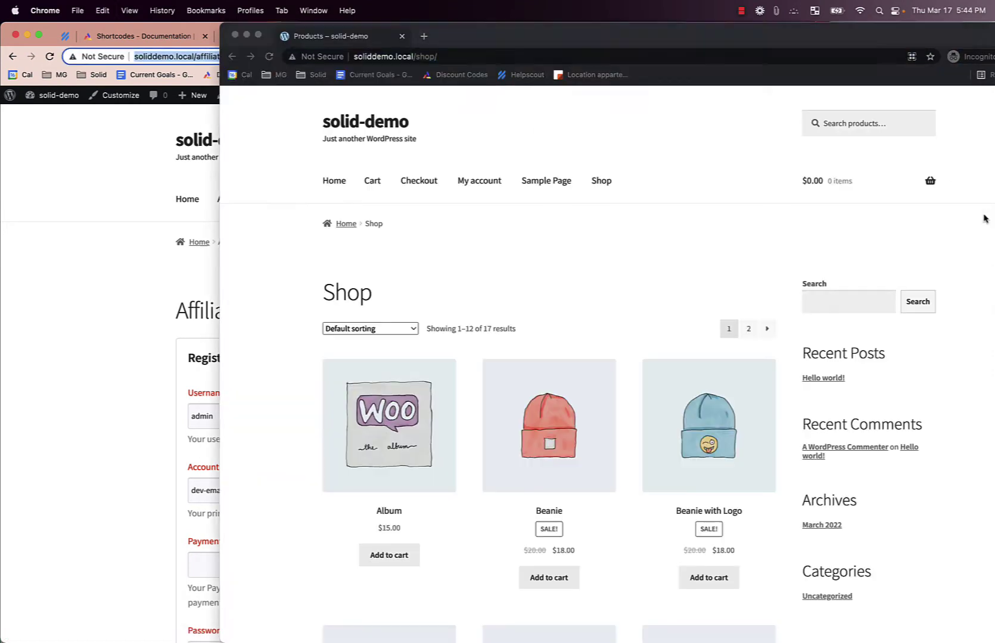
{"action": "key", "text": "super+l"}
{"action": "key", "text": "super+v"}
{"action": "key", "text": "Return"}
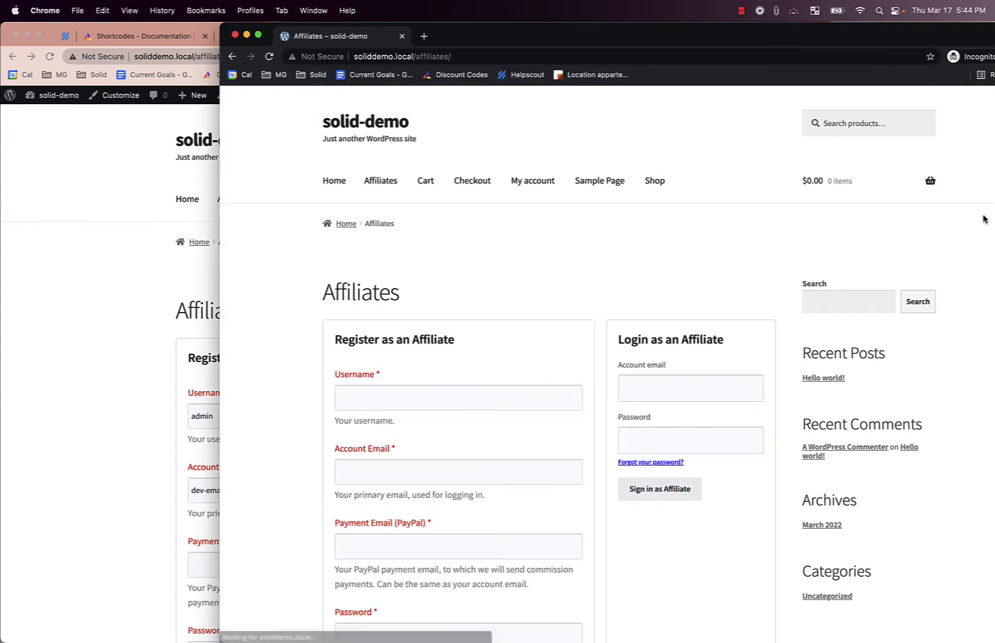
{"action": "scroll", "coordinate": [641, 233], "scroll_direction": "down", "scroll_amount": 3}
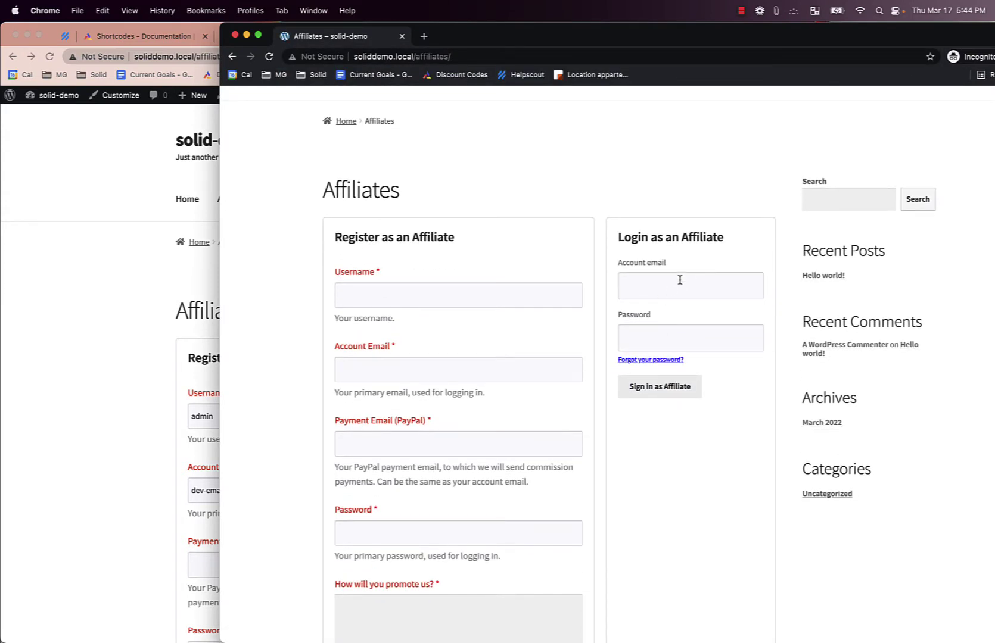
{"action": "scroll", "coordinate": [516, 185], "scroll_direction": "down", "scroll_amount": 1}
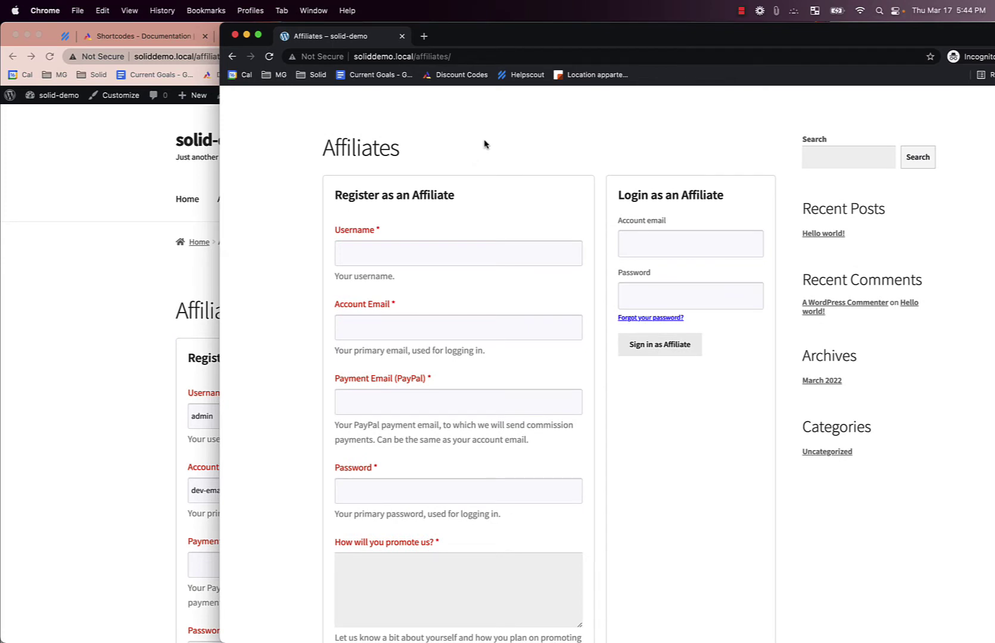
{"action": "scroll", "coordinate": [483, 144], "scroll_direction": "down", "scroll_amount": 1}
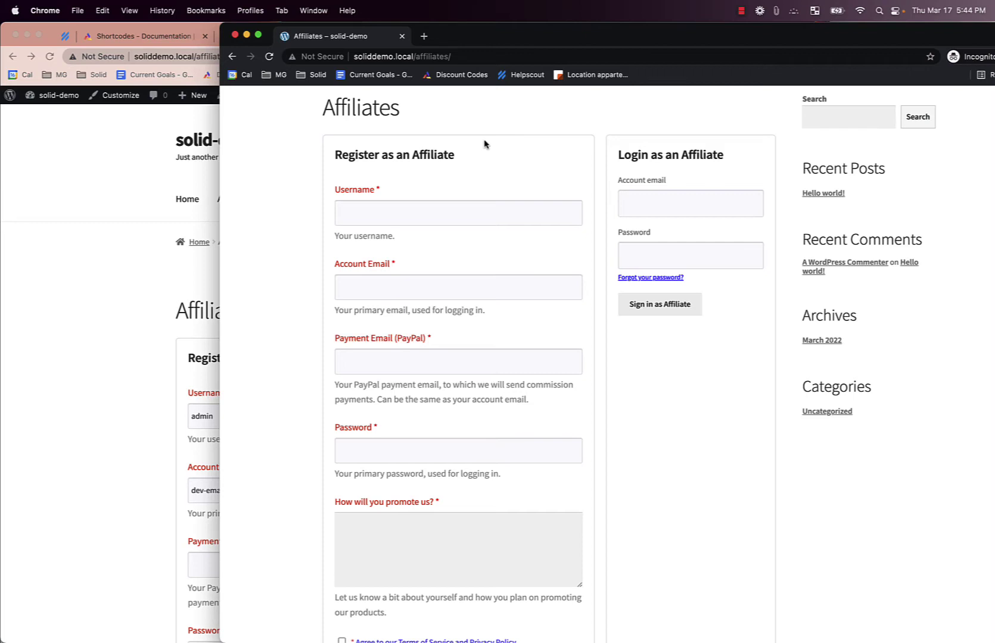
{"action": "left_click", "coordinate": [393, 206]}
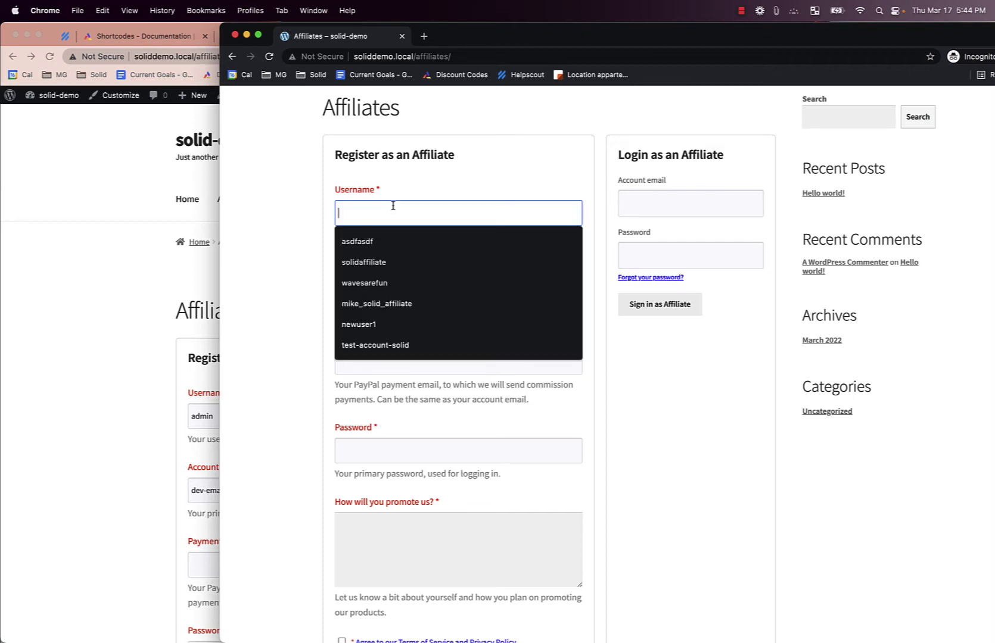
{"action": "left_click", "coordinate": [659, 203]}
{"action": "left_click", "coordinate": [591, 169]}
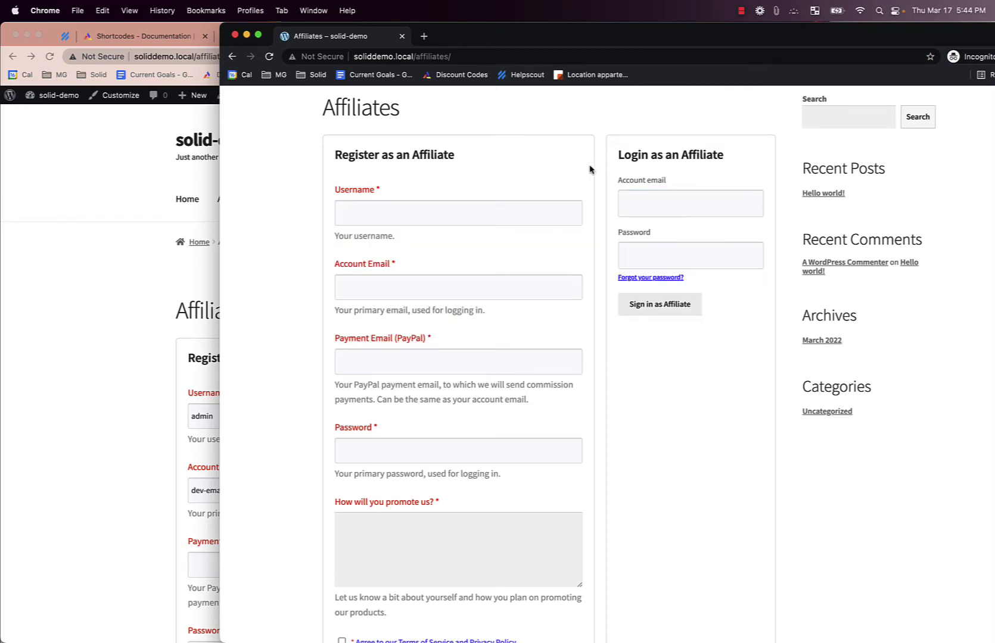
{"action": "left_click", "coordinate": [122, 290]}
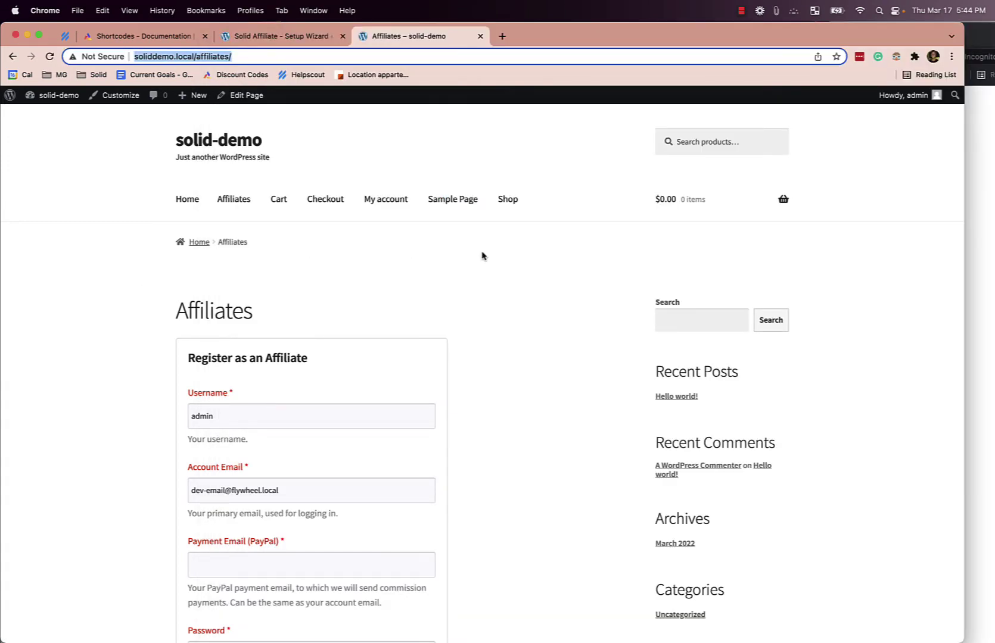
{"action": "scroll", "coordinate": [510, 261], "scroll_direction": "down", "scroll_amount": 1}
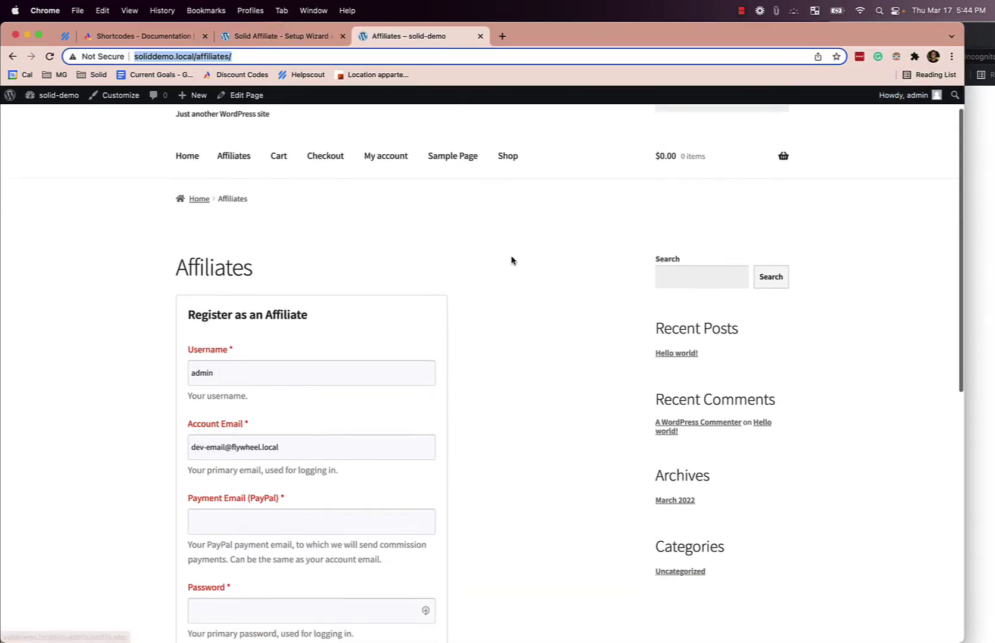
{"action": "scroll", "coordinate": [511, 261], "scroll_direction": "down", "scroll_amount": 2}
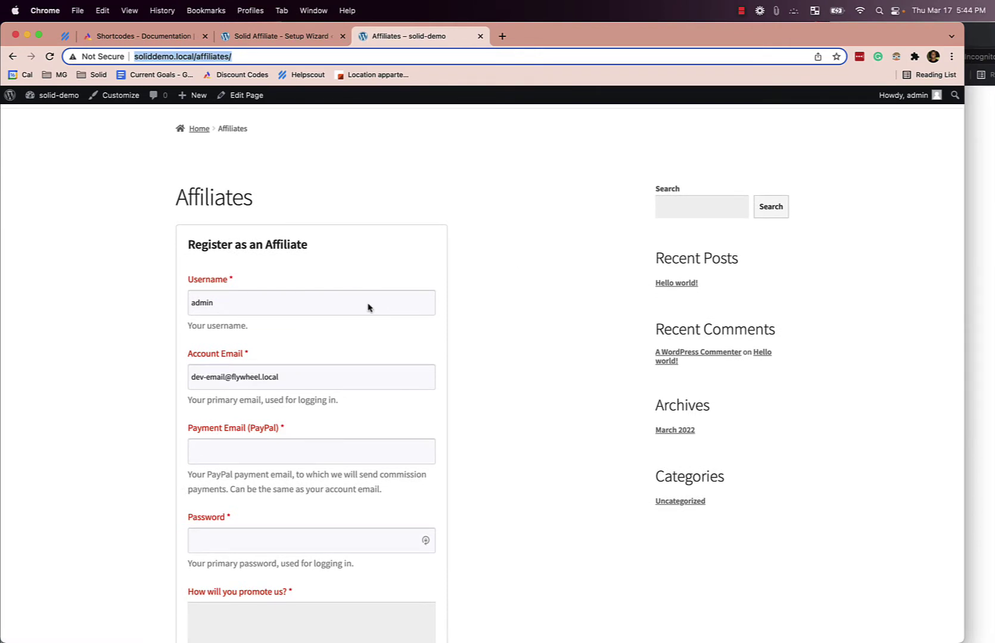
{"action": "scroll", "coordinate": [368, 308], "scroll_direction": "down", "scroll_amount": 1}
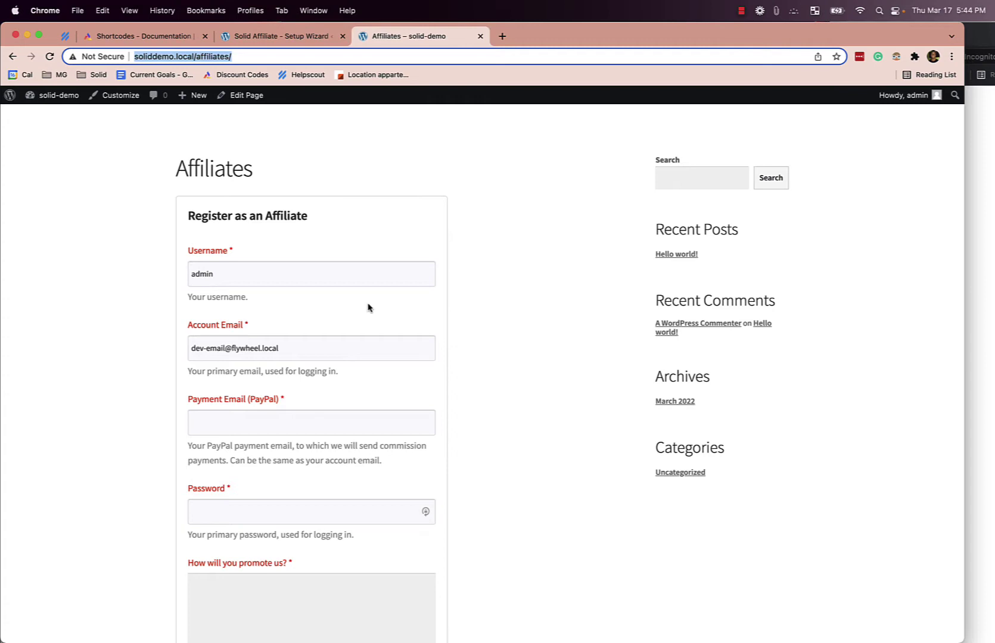
{"action": "scroll", "coordinate": [368, 307], "scroll_direction": "down", "scroll_amount": 1}
{"action": "left_click", "coordinate": [250, 249]}
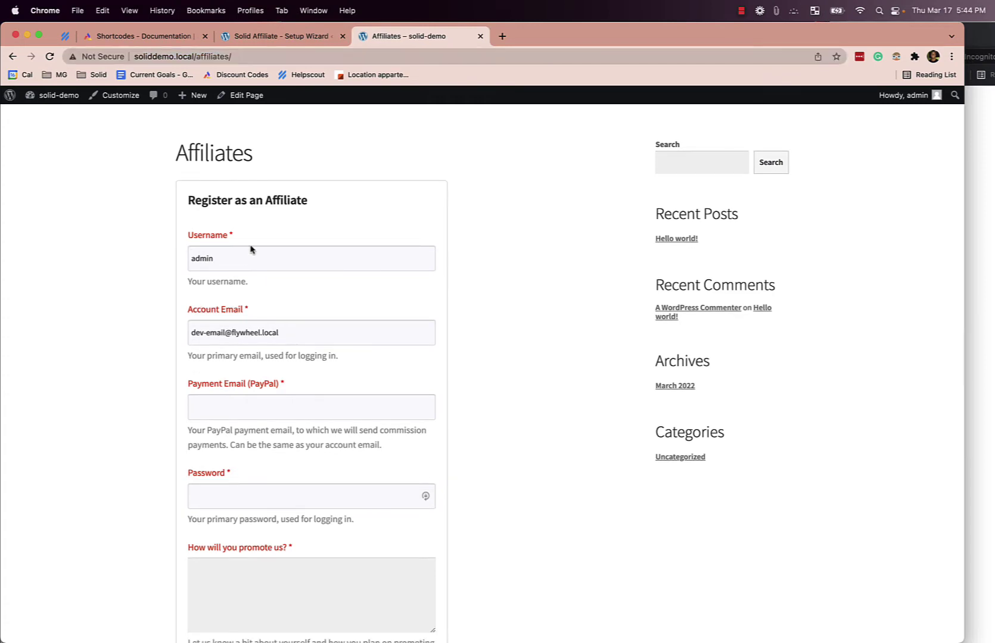
{"action": "triple_click", "coordinate": [244, 335]}
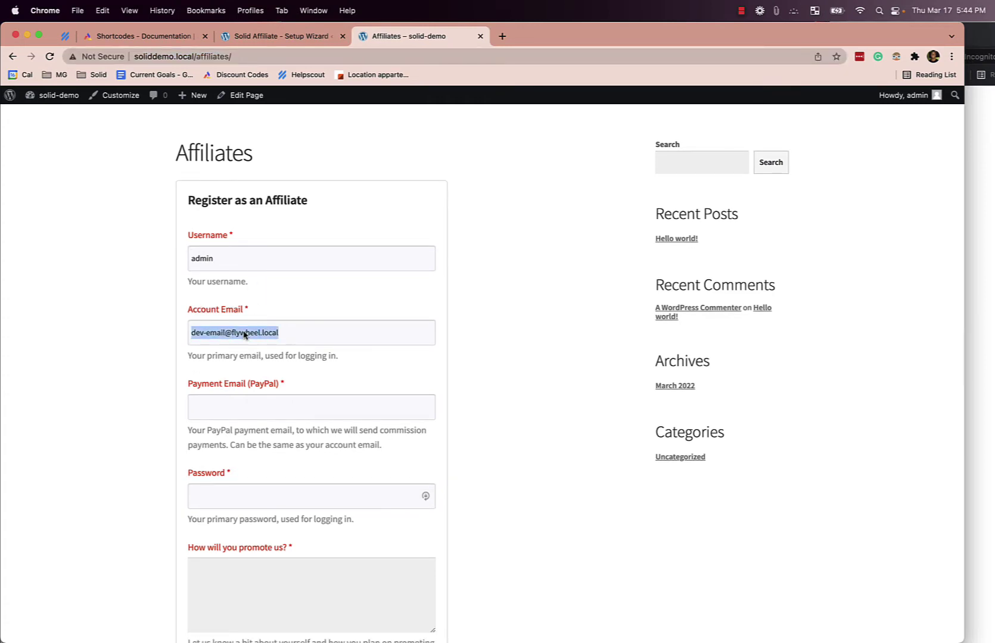
{"action": "triple_click", "coordinate": [232, 253]}
{"action": "scroll", "coordinate": [223, 268], "scroll_direction": "down", "scroll_amount": 1}
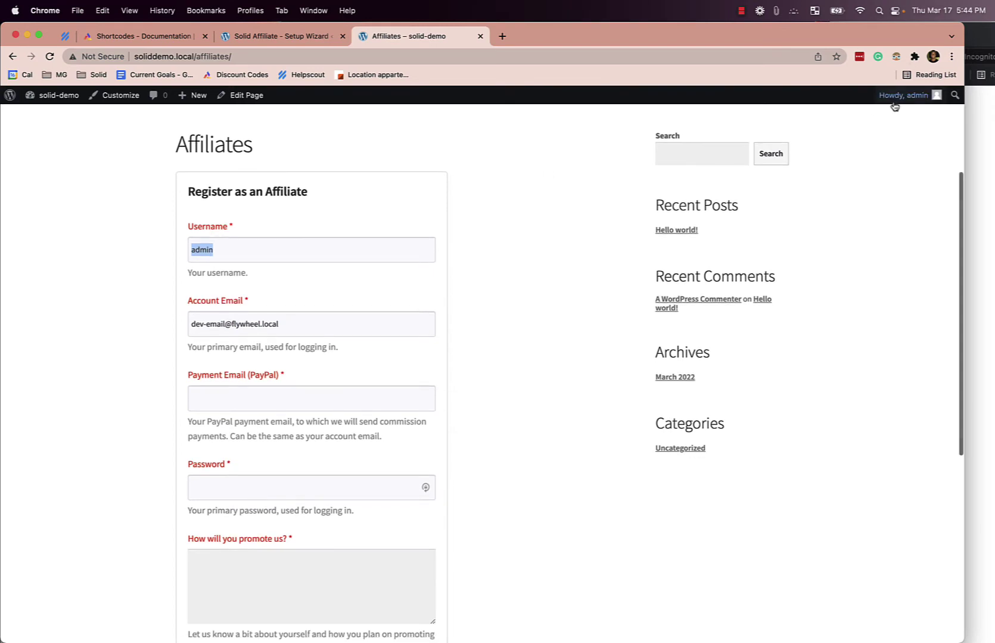
{"action": "left_click", "coordinate": [261, 325]}
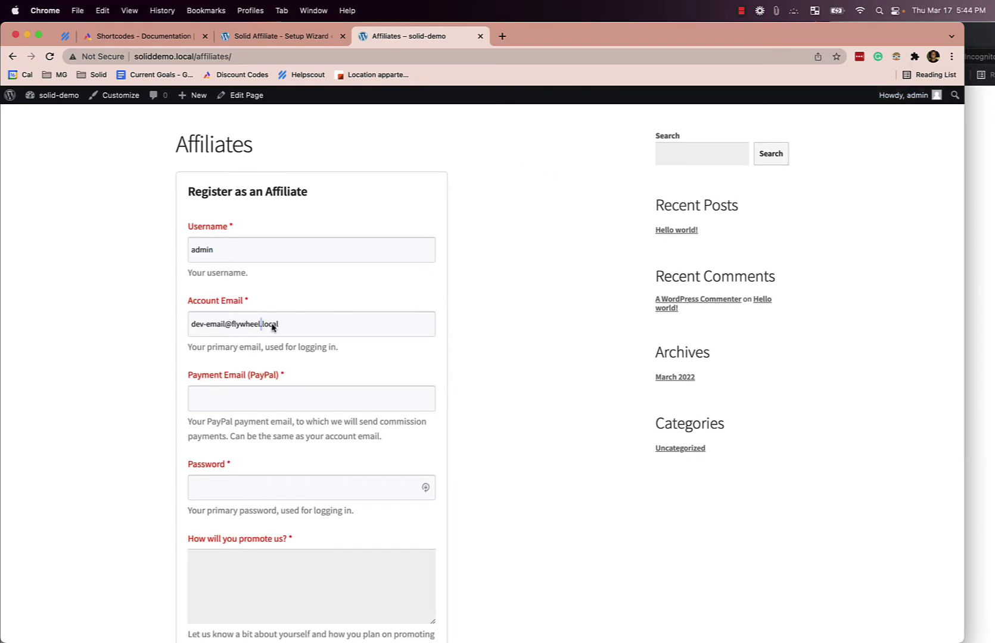
{"action": "scroll", "coordinate": [203, 361], "scroll_direction": "down", "scroll_amount": 3}
{"action": "left_click", "coordinate": [239, 311]}
{"action": "scroll", "coordinate": [238, 318], "scroll_direction": "down", "scroll_amount": 2}
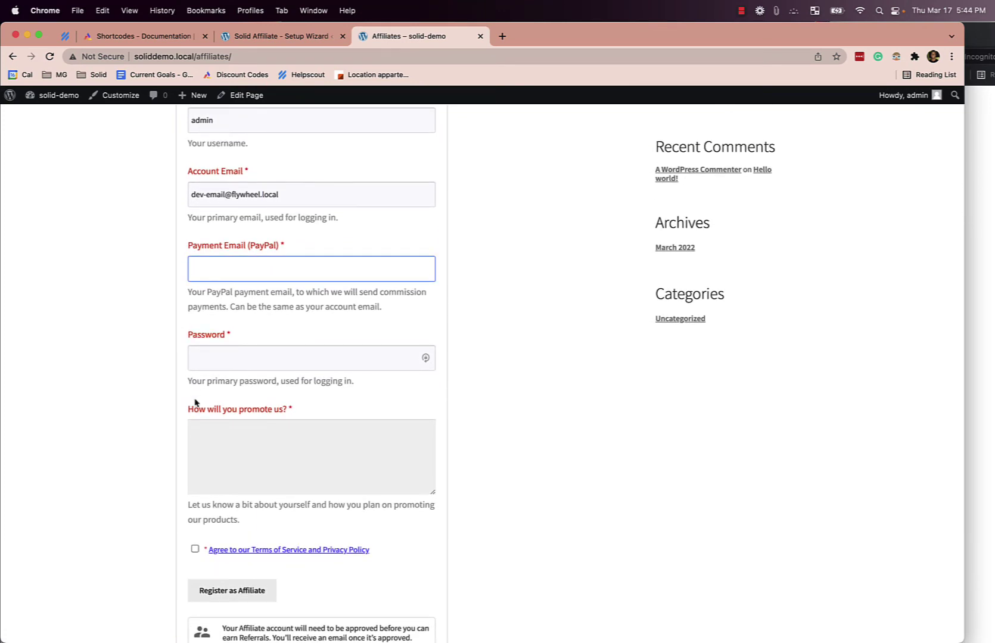
Step: Edit the 'Affiliates — Affiliate Portal' page from the All Pages list
{"action": "left_click", "coordinate": [55, 116]}
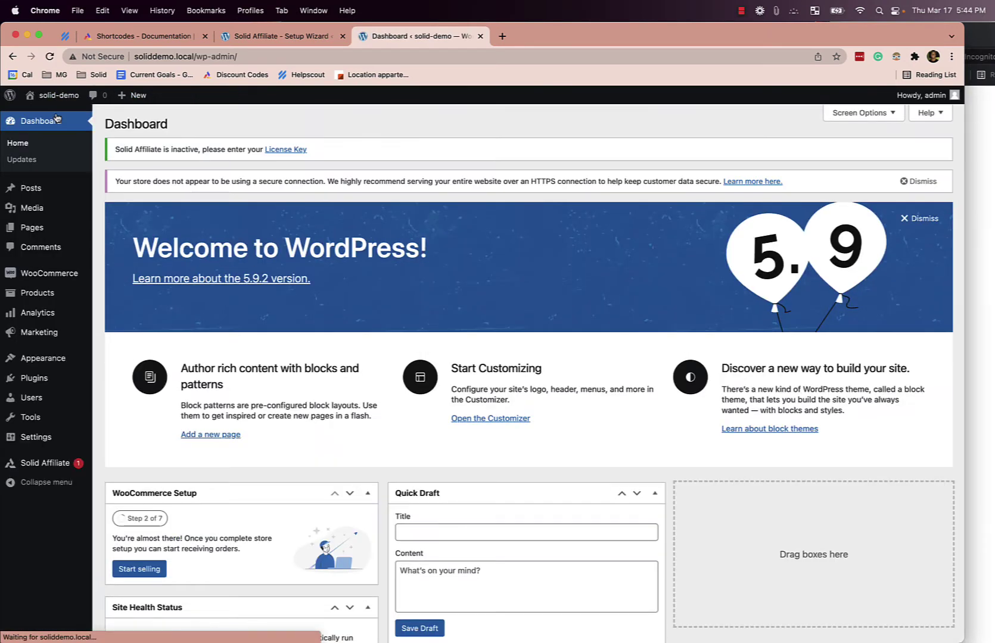
{"action": "mouse_move", "coordinate": [81, 411]}
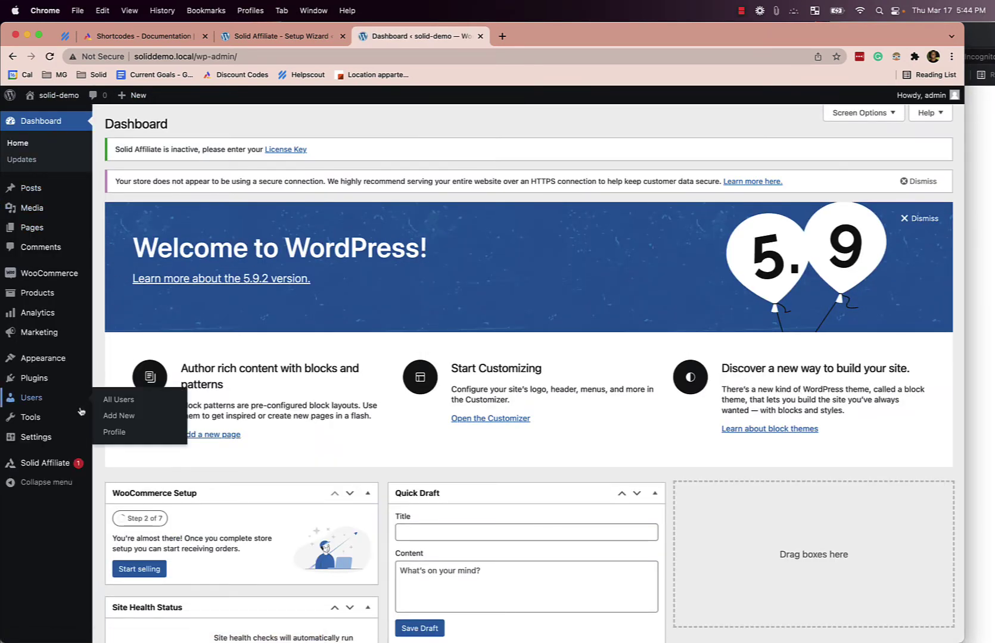
{"action": "left_click", "coordinate": [52, 228]}
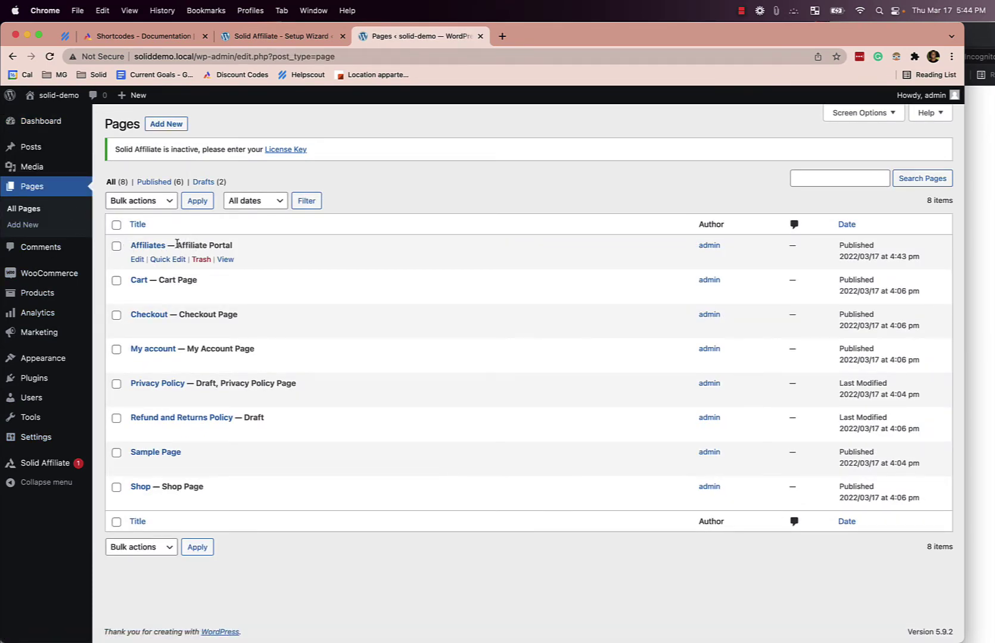
{"action": "left_click_drag", "start_coordinate": [177, 244], "coordinate": [240, 248]}
{"action": "left_click", "coordinate": [238, 248]}
{"action": "left_click", "coordinate": [136, 260]}
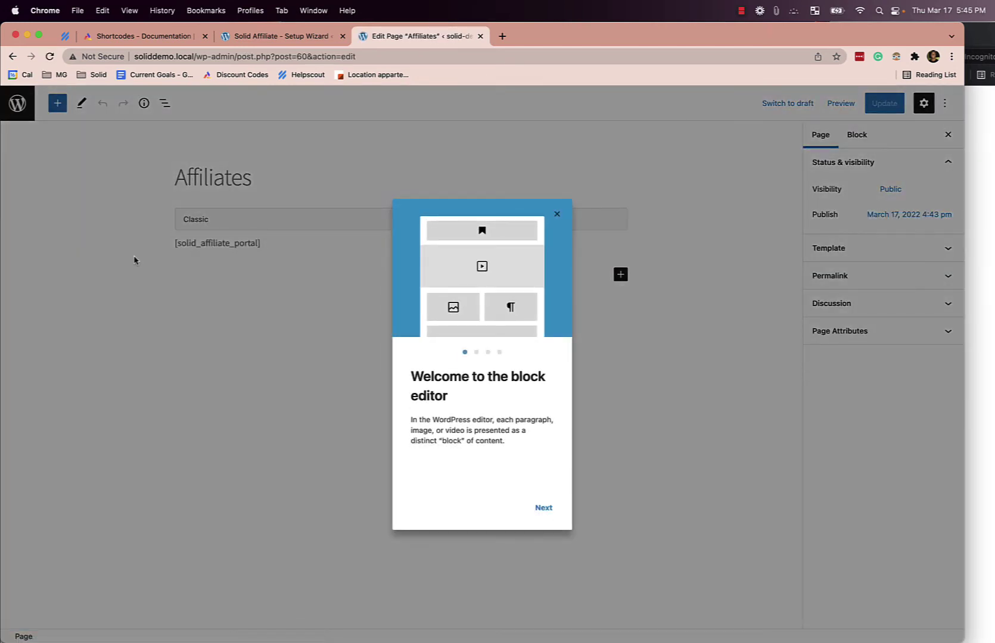
Step: Dismiss the welcome guide, select the [solid_affiliate_portal] shortcode, and close the editor tab
{"action": "left_click", "coordinate": [557, 214]}
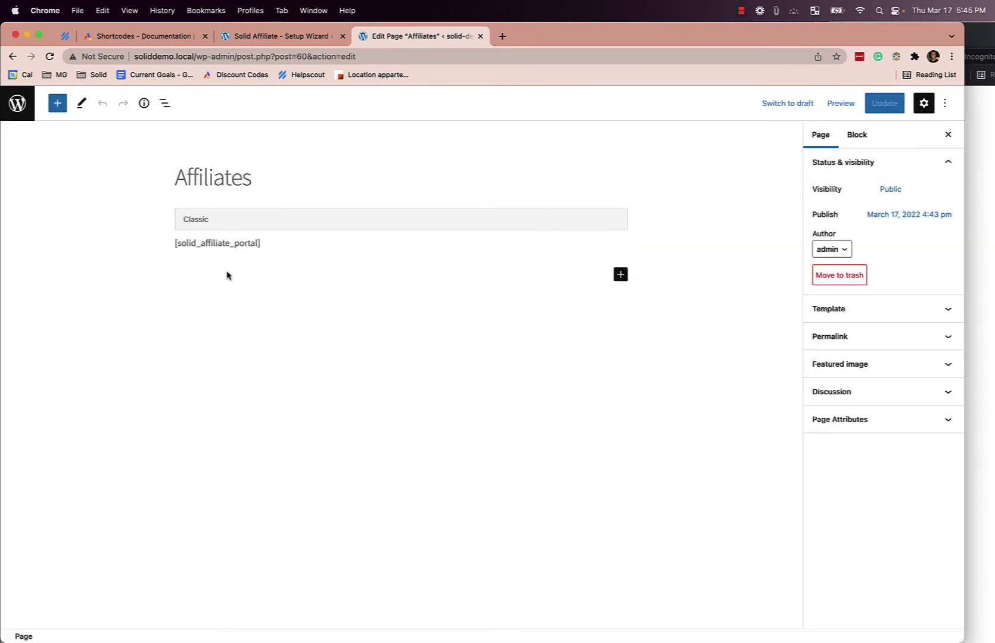
{"action": "left_click", "coordinate": [232, 244]}
{"action": "triple_click", "coordinate": [241, 246]}
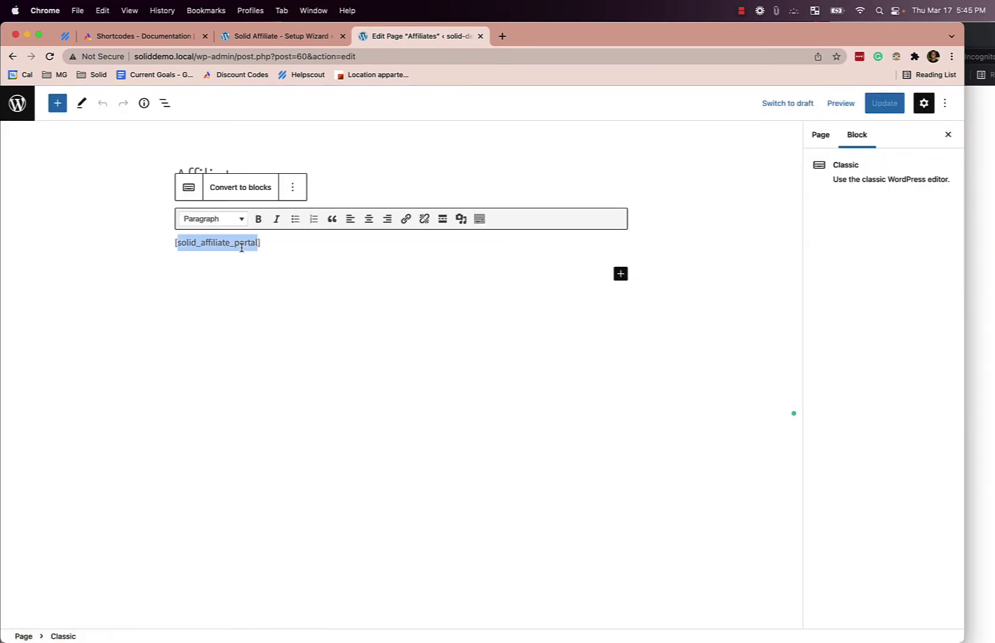
{"action": "left_click_drag", "start_coordinate": [267, 247], "coordinate": [172, 249]}
{"action": "key", "text": "super+c"}
{"action": "key", "text": "super+w"}
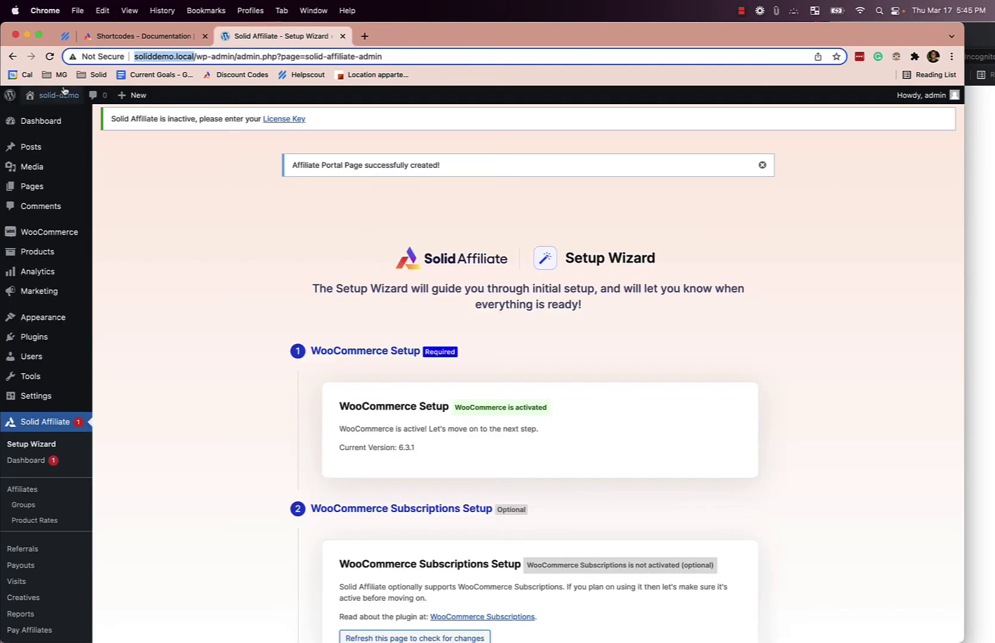
Step: Add a new page and paste [solid_affiliate_portal] into its first block
{"action": "mouse_move", "coordinate": [63, 98]}
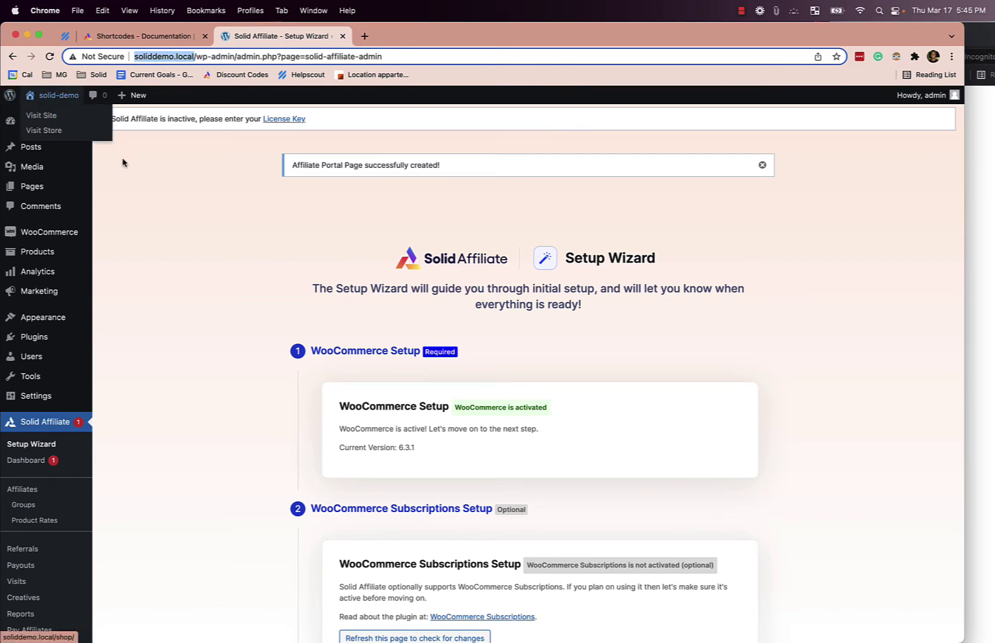
{"action": "left_click", "coordinate": [184, 211]}
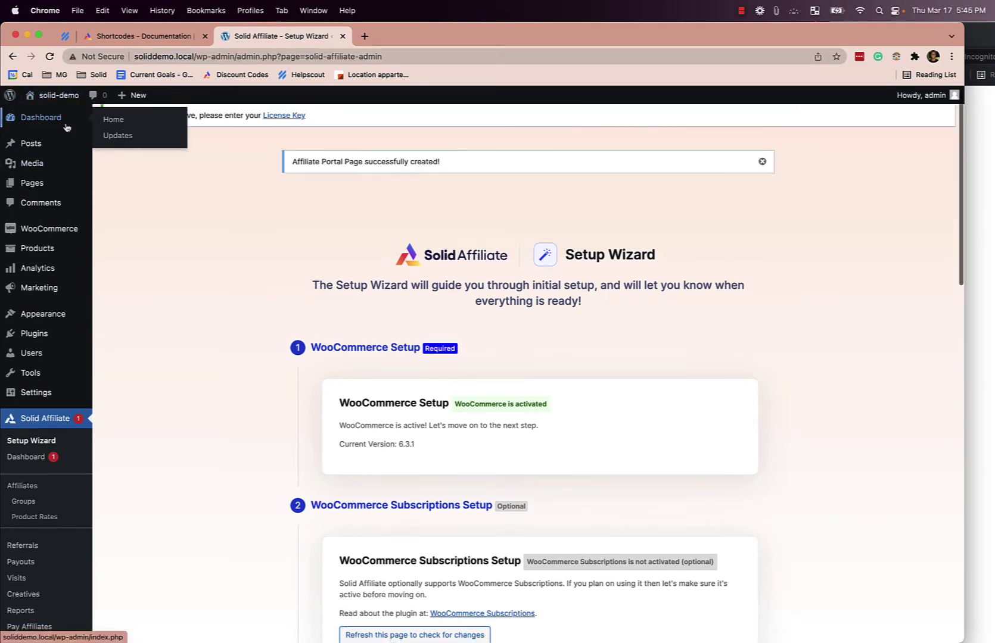
{"action": "left_click", "coordinate": [66, 128]}
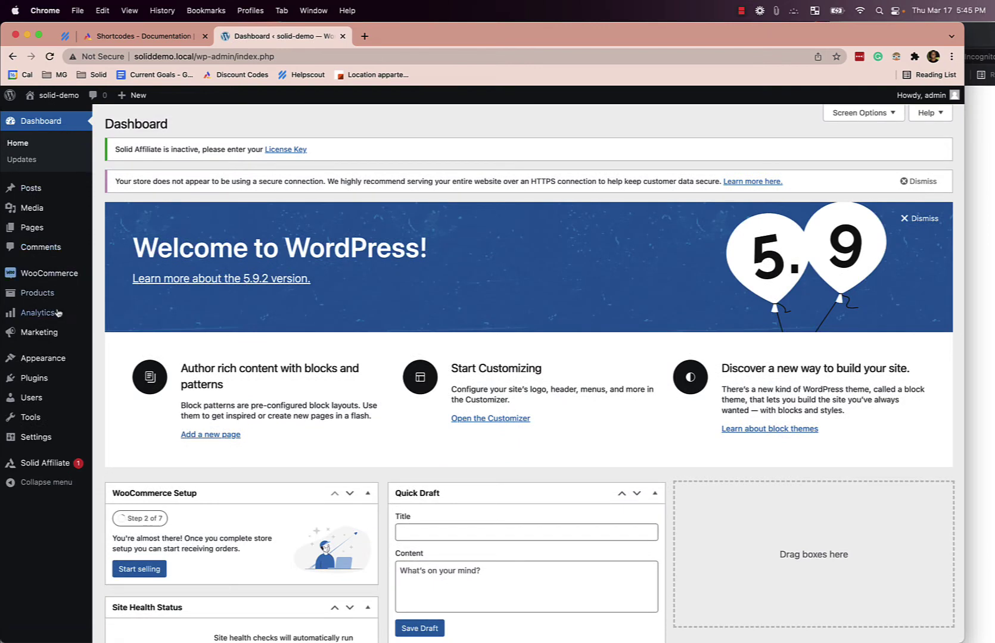
{"action": "left_click", "coordinate": [129, 246]}
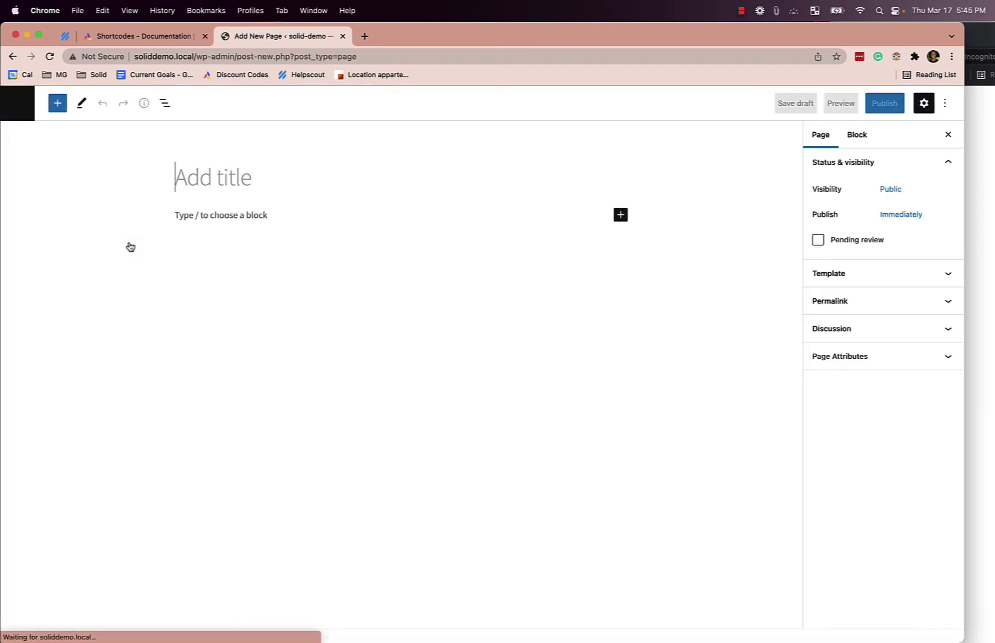
{"action": "left_click", "coordinate": [277, 213]}
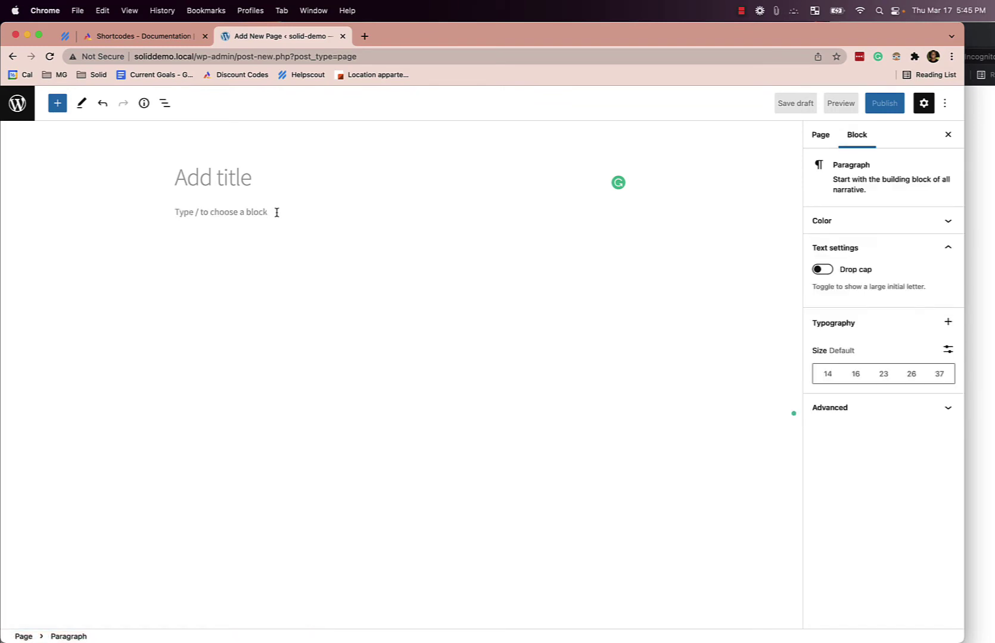
{"action": "key", "text": "super+v"}
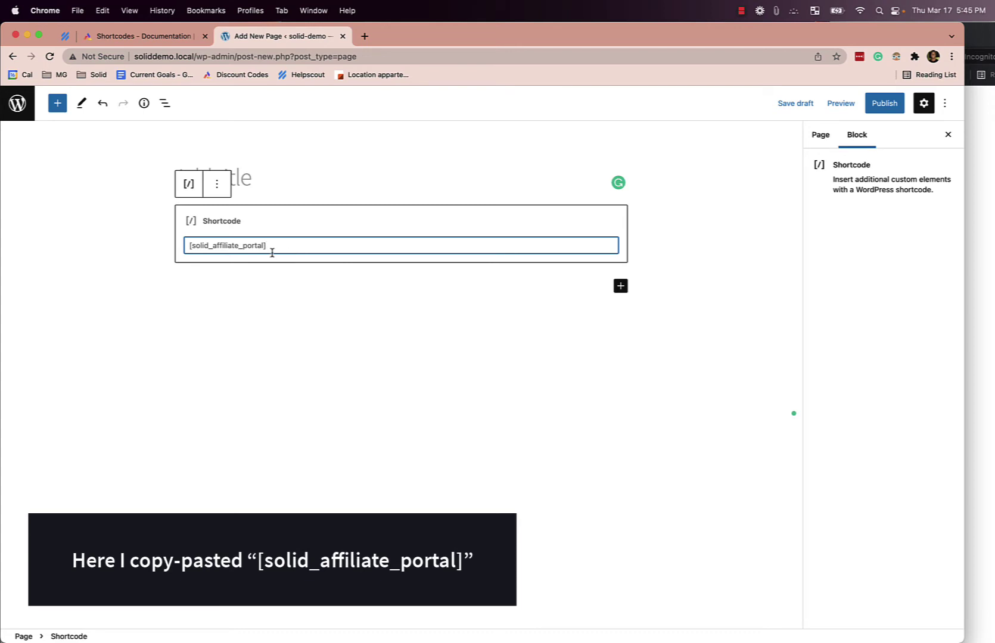
Step: Check the portal shortcode in the Shortcodes documentation, then go back to the page editor
{"action": "left_click", "coordinate": [143, 36]}
{"action": "scroll", "coordinate": [328, 334], "scroll_direction": "down", "scroll_amount": 3}
{"action": "scroll", "coordinate": [329, 334], "scroll_direction": "down", "scroll_amount": 2}
{"action": "left_click_drag", "start_coordinate": [420, 199], "coordinate": [303, 199]}
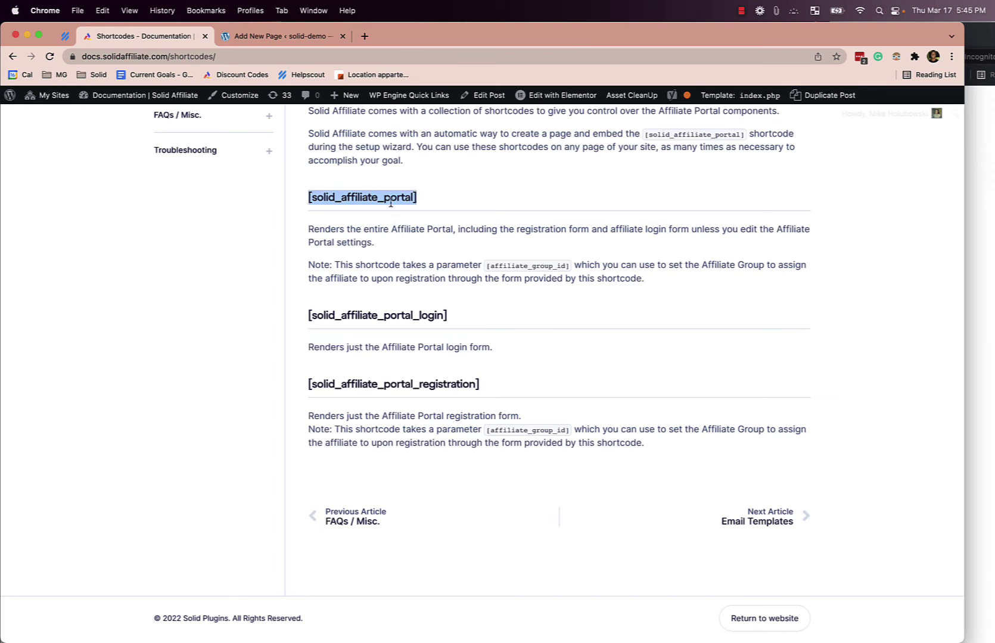
{"action": "left_click", "coordinate": [299, 42]}
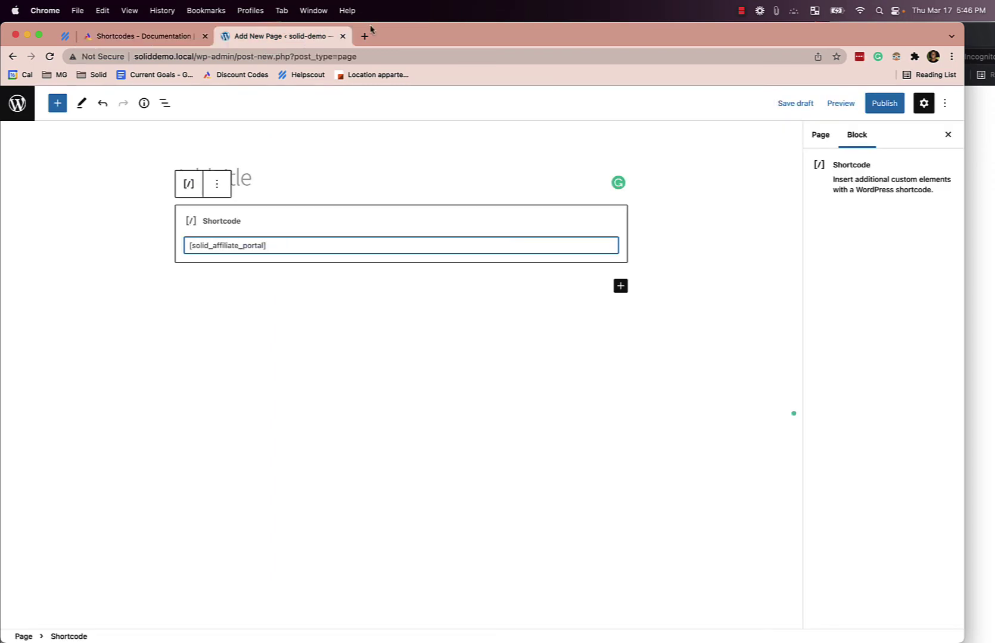
Step: Open the site's wp-admin area in a new tab
{"action": "left_click_drag", "start_coordinate": [196, 56], "coordinate": [103, 59]}
{"action": "key", "text": "super+c"}
{"action": "key", "text": "super+t"}
{"action": "key", "text": "super+v"}
{"action": "type", "text": "wp-"}
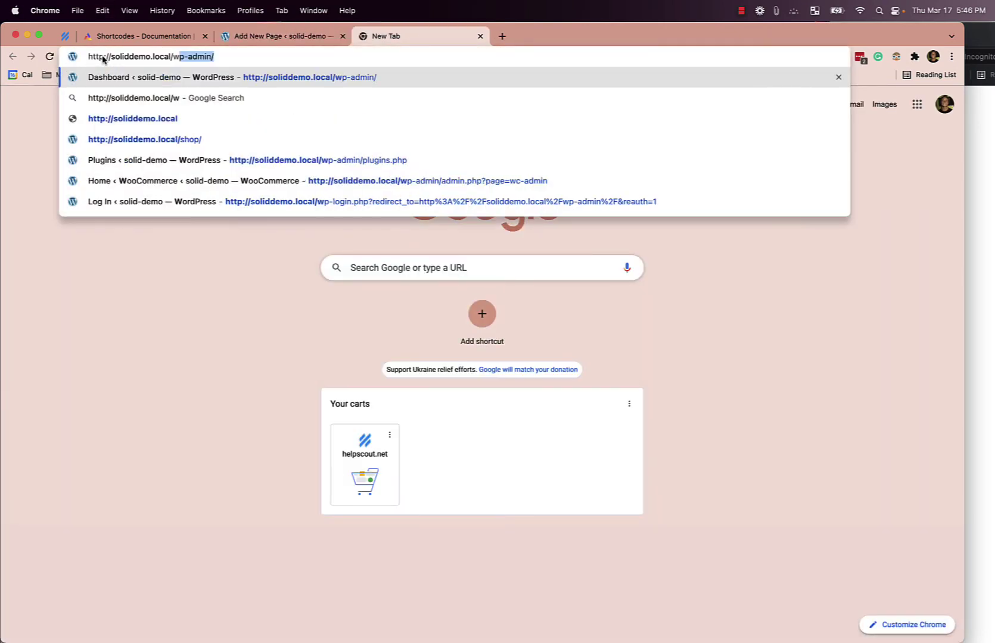
{"action": "key", "text": "Return"}
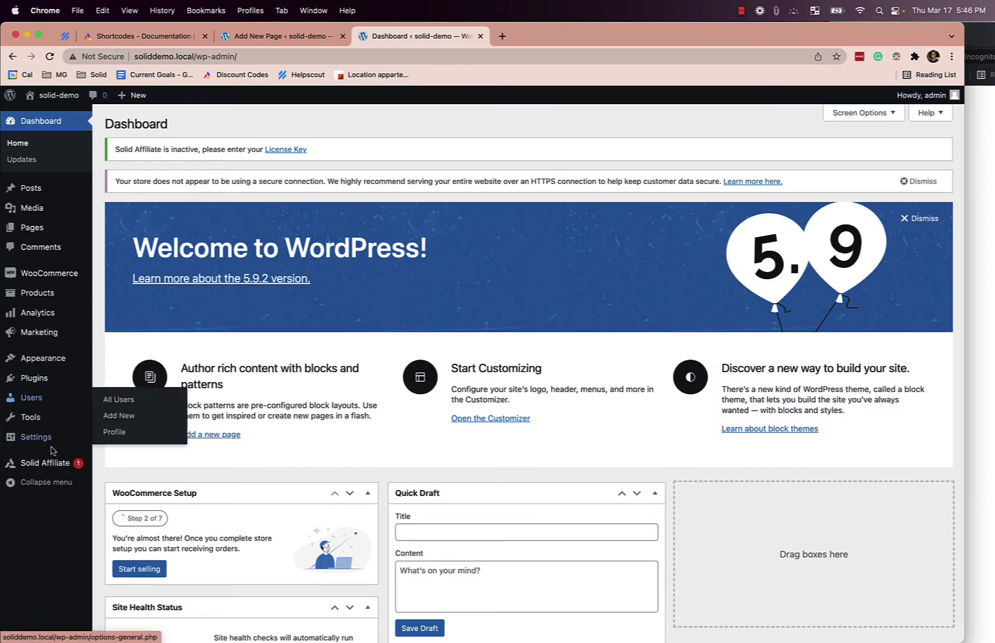
Step: In Solid Affiliate's Affiliate Portal & Registration settings, keep logged-out forms set to 'Both'
{"action": "mouse_move", "coordinate": [52, 464]}
{"action": "left_click", "coordinate": [137, 560]}
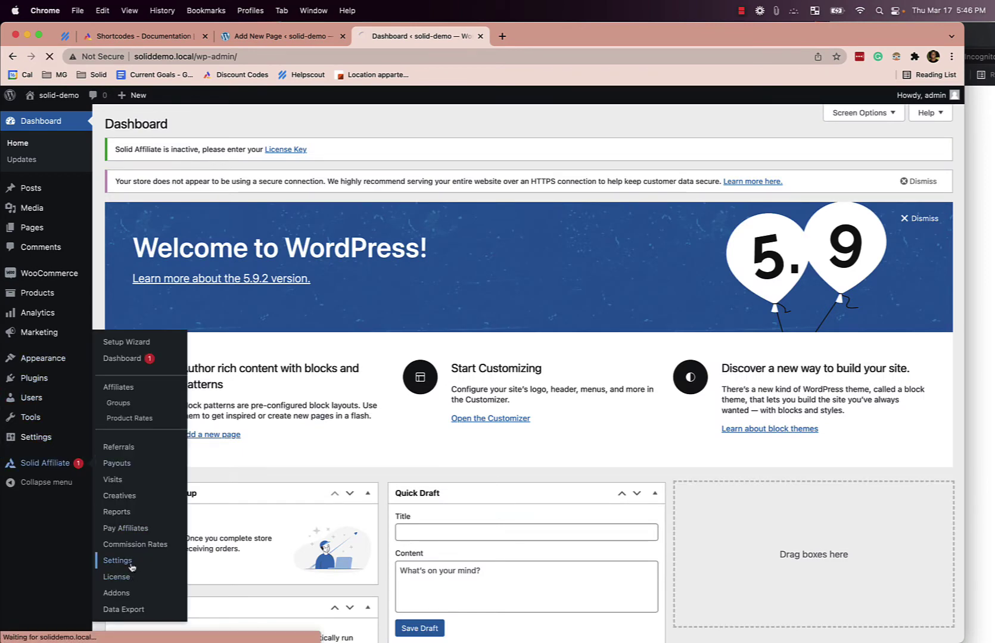
{"action": "scroll", "coordinate": [244, 409], "scroll_direction": "down", "scroll_amount": 2}
{"action": "left_click", "coordinate": [406, 134]}
{"action": "scroll", "coordinate": [292, 327], "scroll_direction": "down", "scroll_amount": 5}
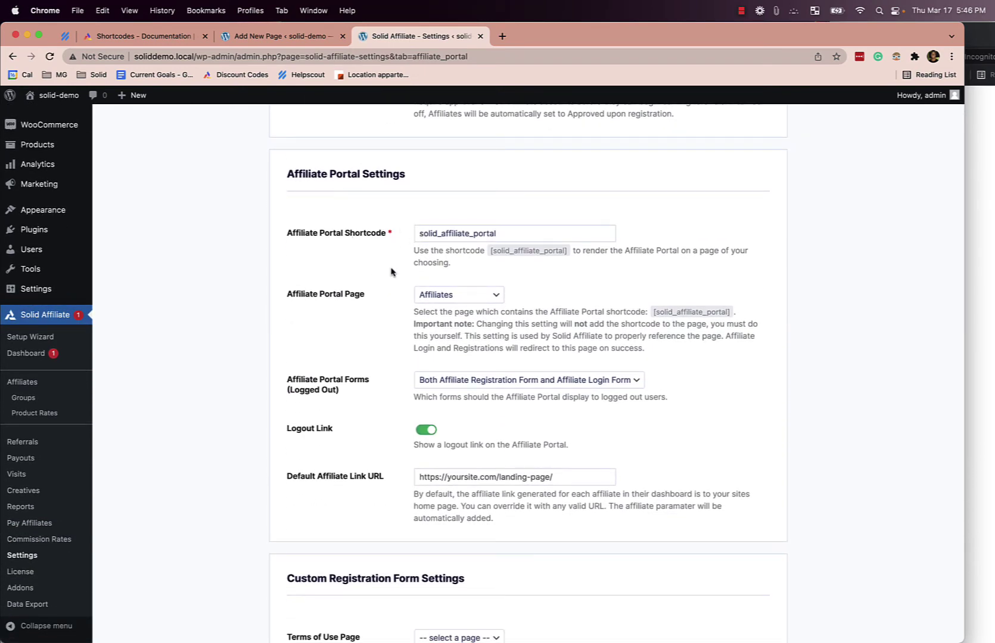
{"action": "scroll", "coordinate": [376, 307], "scroll_direction": "down", "scroll_amount": 3}
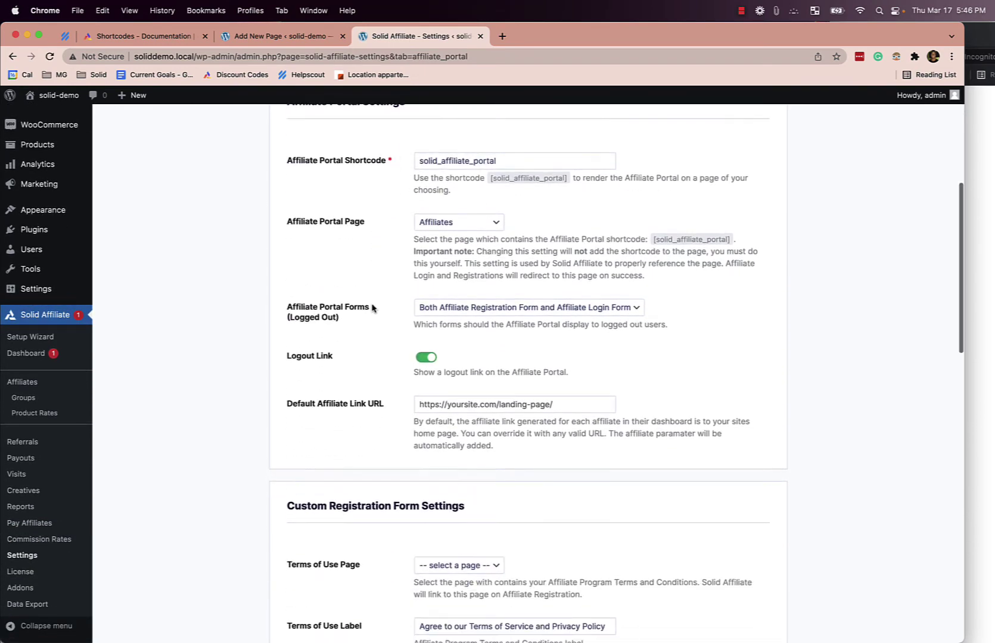
{"action": "left_click", "coordinate": [452, 289]}
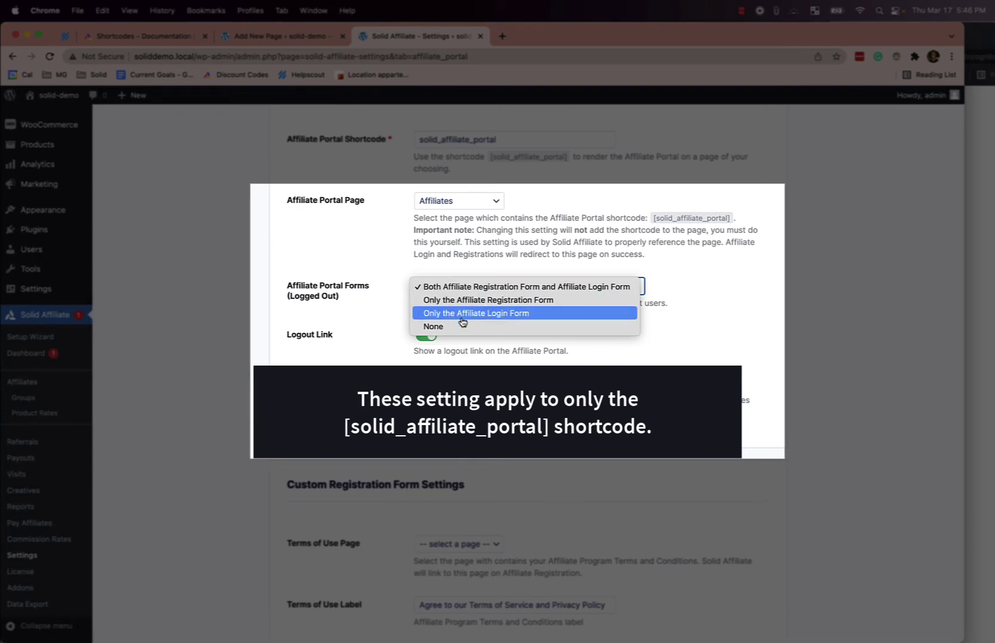
{"action": "left_click", "coordinate": [374, 293]}
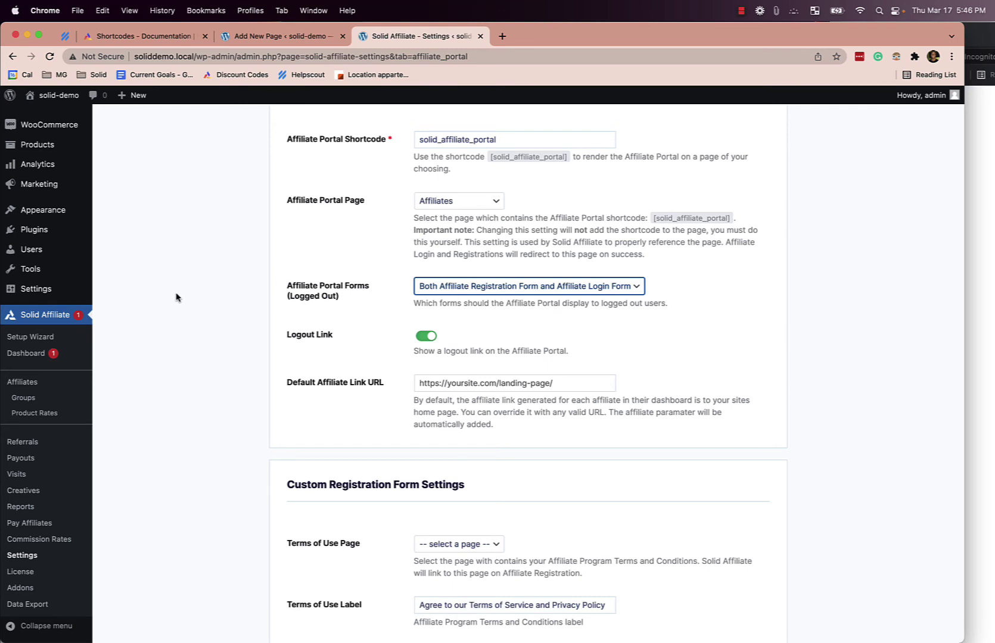
{"action": "left_click", "coordinate": [128, 37]}
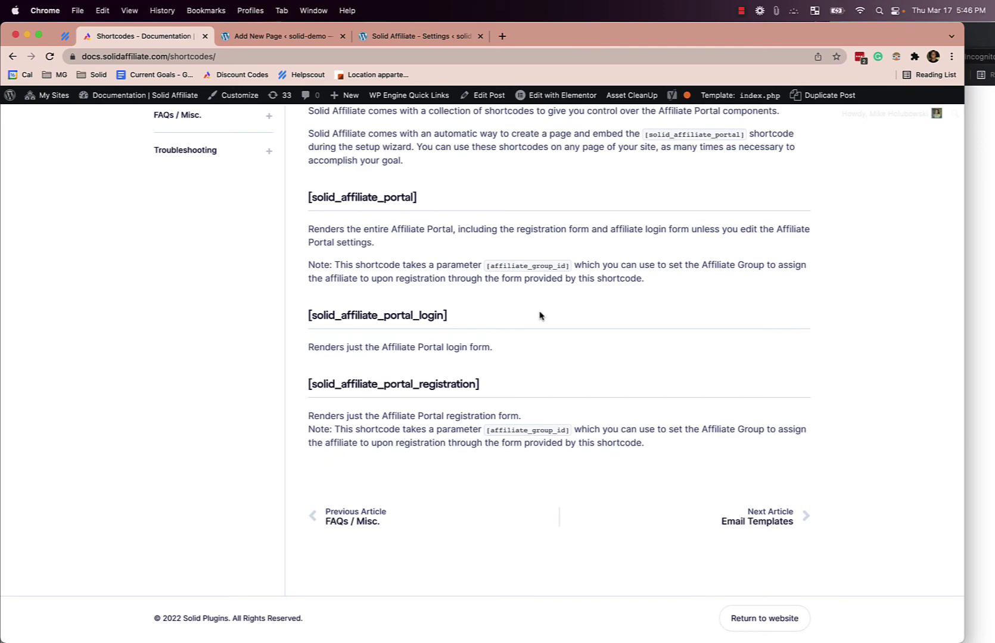
Step: Load solidaffiliate.com in a new private browsing window
{"action": "key", "text": "super+t"}
{"action": "type", "text": "soli"}
{"action": "key", "text": "super+shift+n"}
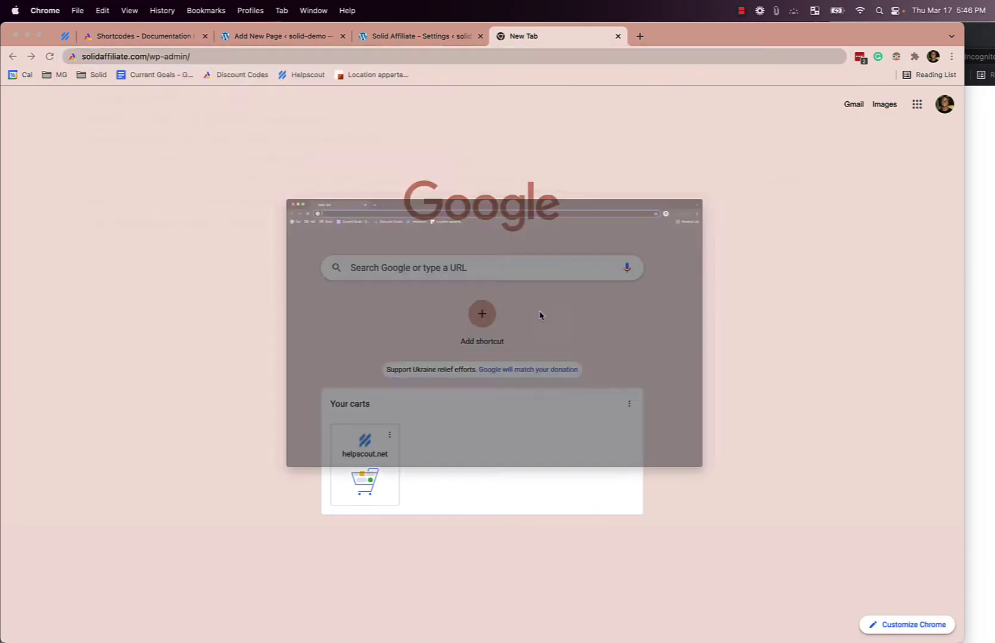
{"action": "type", "text": "solidaffiliate.com"}
{"action": "key", "text": "Delete"}
{"action": "key", "text": "Return"}
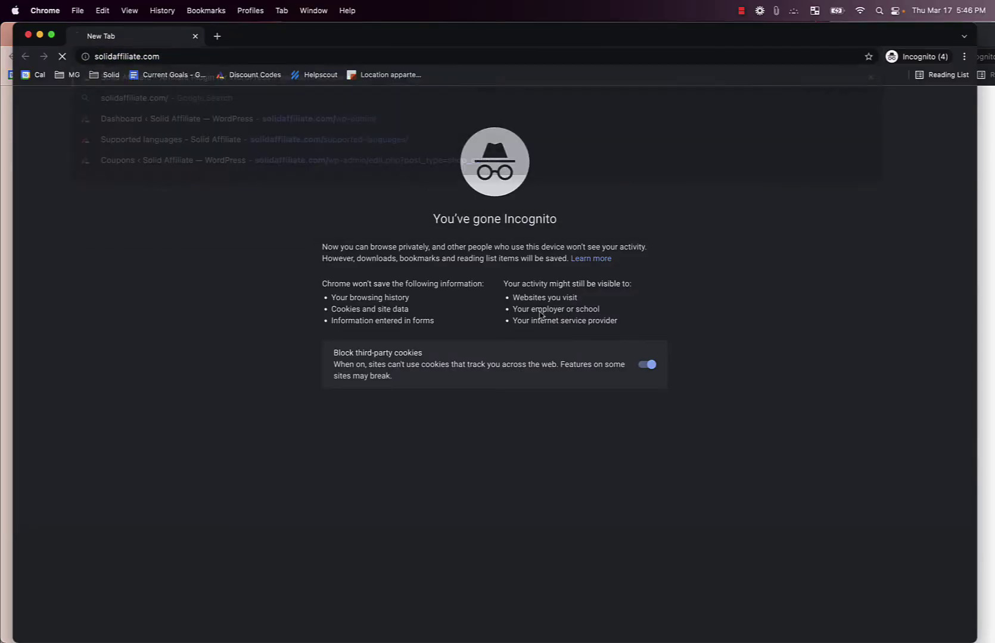
Step: Follow the footer's 'Become an affiliate' link to the Earn 50% commissions page
{"action": "scroll", "coordinate": [669, 519], "scroll_direction": "down", "scroll_amount": 10}
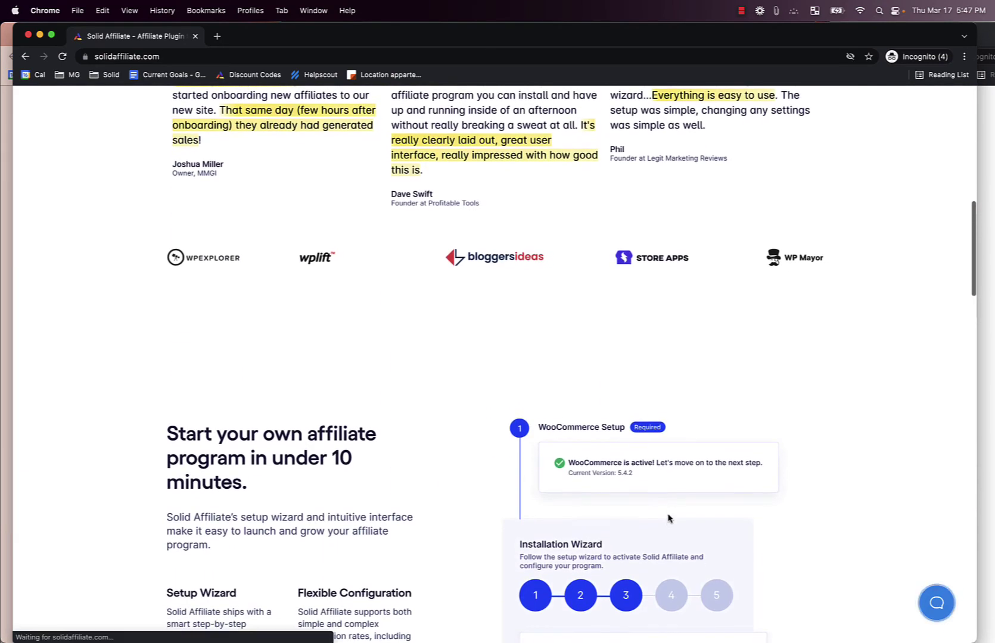
{"action": "scroll", "coordinate": [668, 518], "scroll_direction": "down", "scroll_amount": 15}
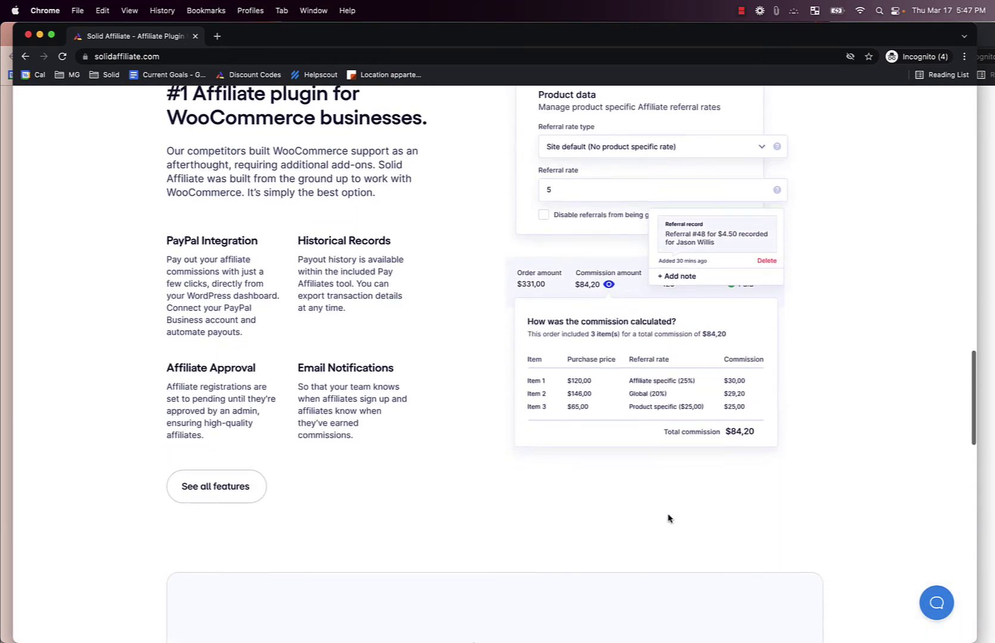
{"action": "scroll", "coordinate": [668, 519], "scroll_direction": "down", "scroll_amount": 15}
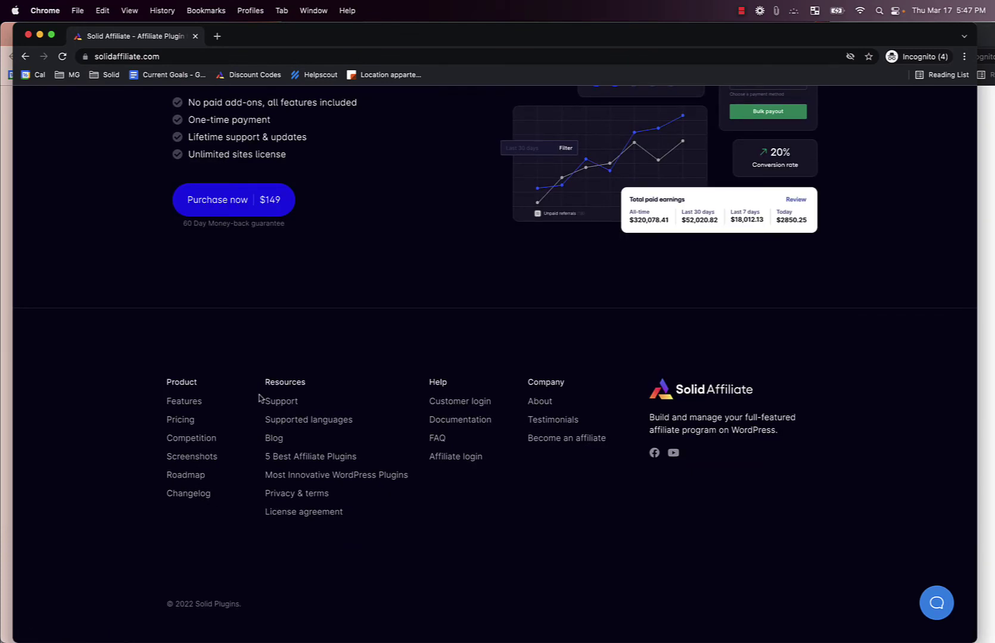
{"action": "left_click", "coordinate": [573, 442]}
{"action": "scroll", "coordinate": [591, 498], "scroll_direction": "down", "scroll_amount": 5}
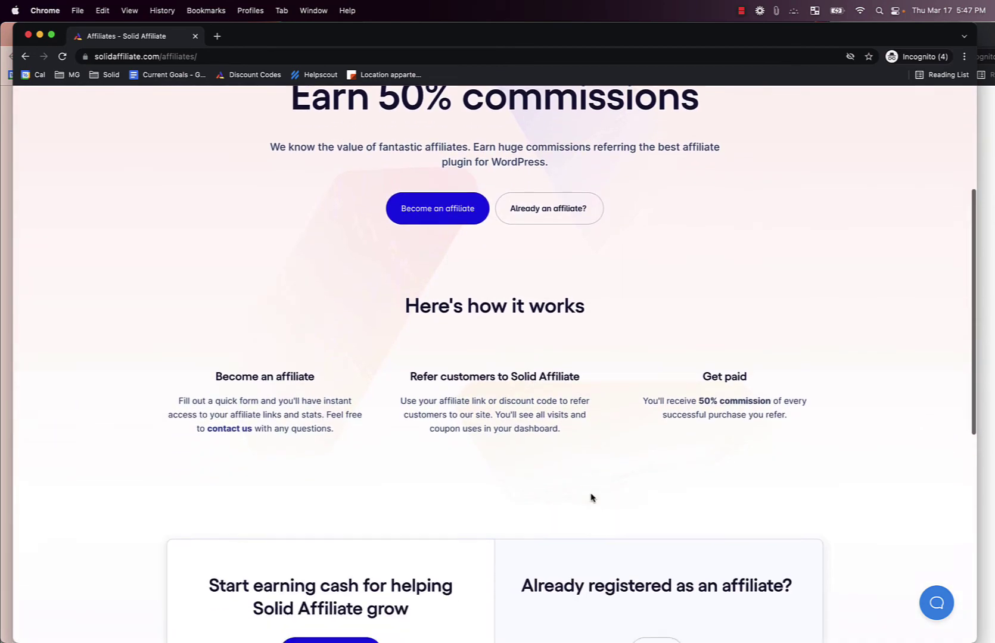
{"action": "scroll", "coordinate": [591, 498], "scroll_direction": "up", "scroll_amount": 5}
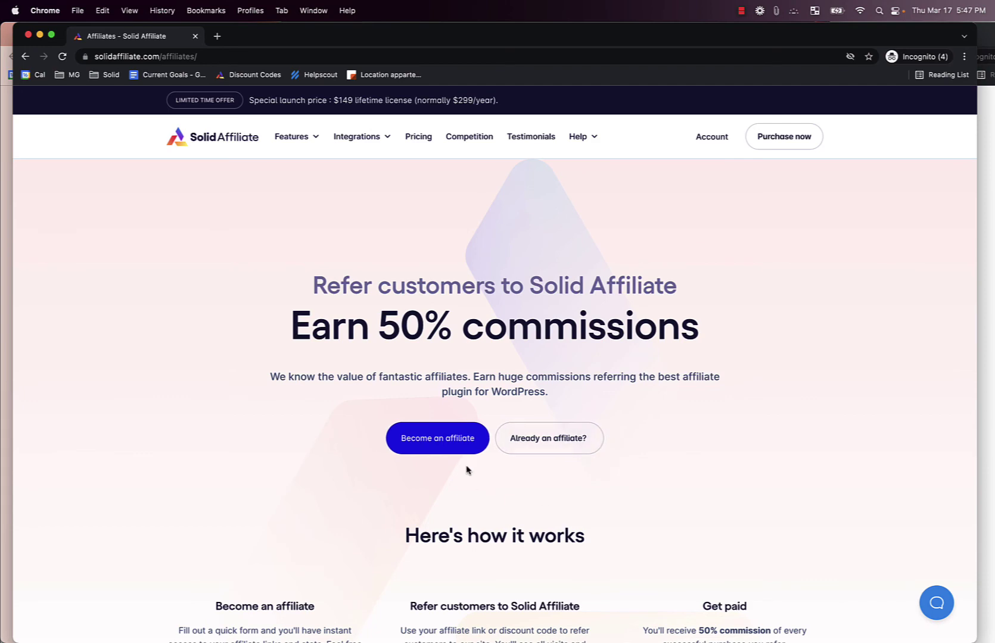
Step: View the live 'Join our affiliate program' registration form, then go back
{"action": "left_click", "coordinate": [454, 445]}
{"action": "scroll", "coordinate": [454, 447], "scroll_direction": "down", "scroll_amount": 1}
{"action": "scroll", "coordinate": [453, 444], "scroll_direction": "down", "scroll_amount": 5}
{"action": "scroll", "coordinate": [453, 442], "scroll_direction": "up", "scroll_amount": 5}
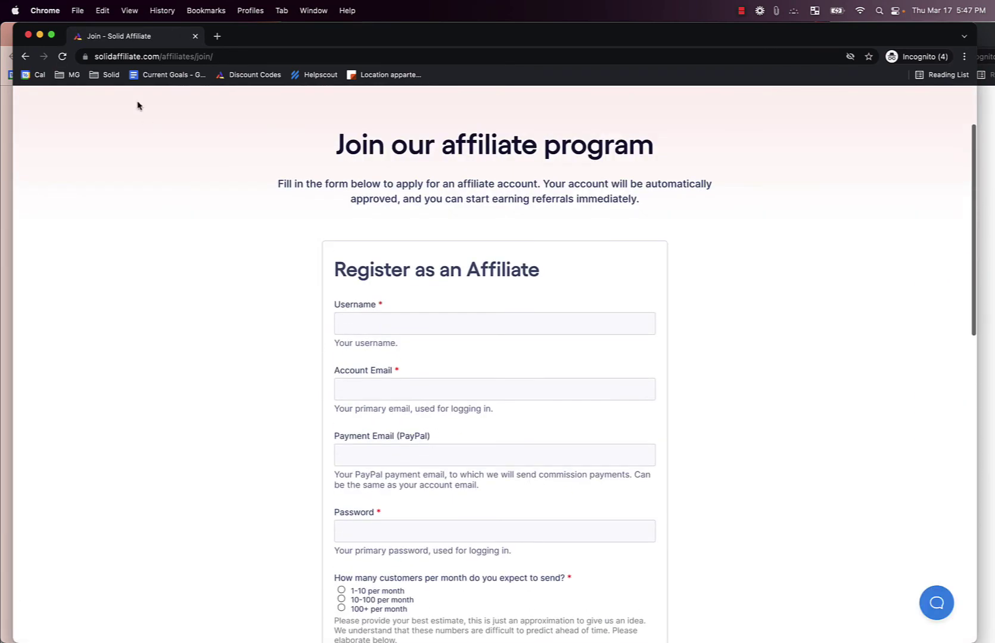
{"action": "left_click", "coordinate": [25, 56]}
Step: Open the 'Already an affiliate?' login popup, then close it
{"action": "left_click", "coordinate": [557, 445]}
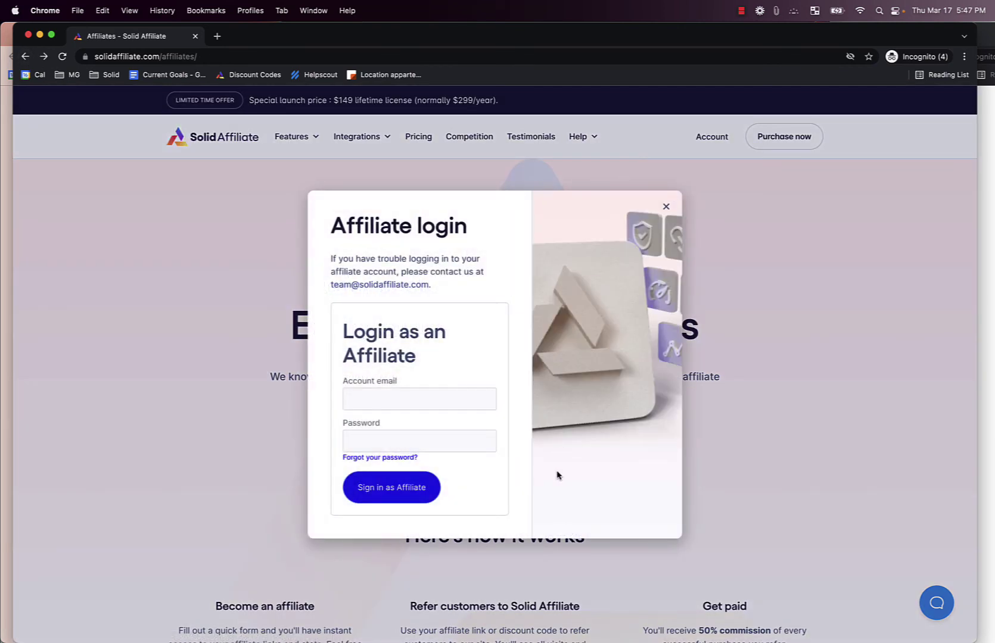
{"action": "left_click", "coordinate": [666, 208]}
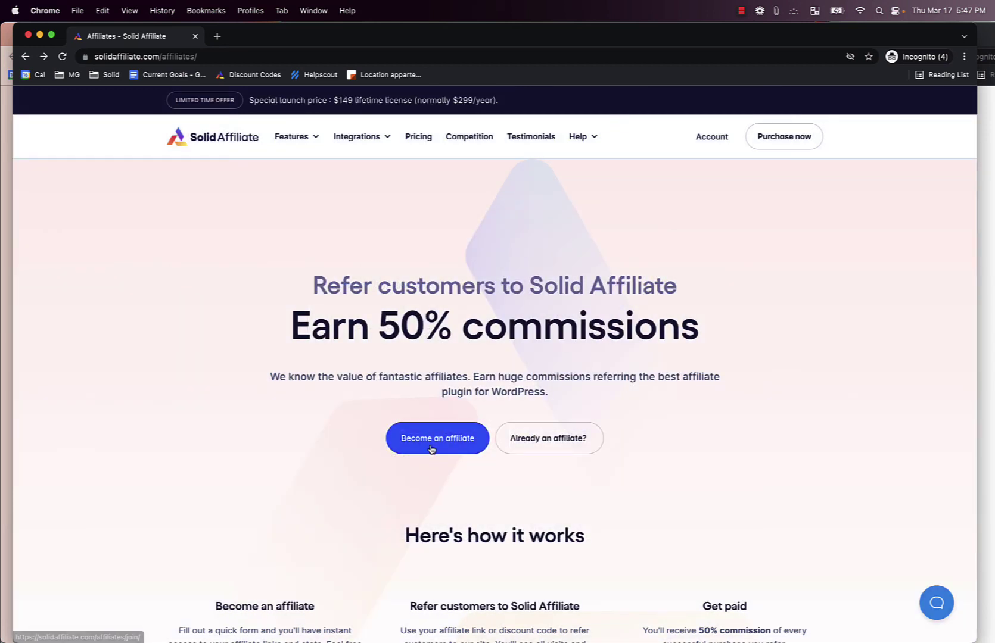
{"action": "scroll", "coordinate": [231, 365], "scroll_direction": "down", "scroll_amount": 7}
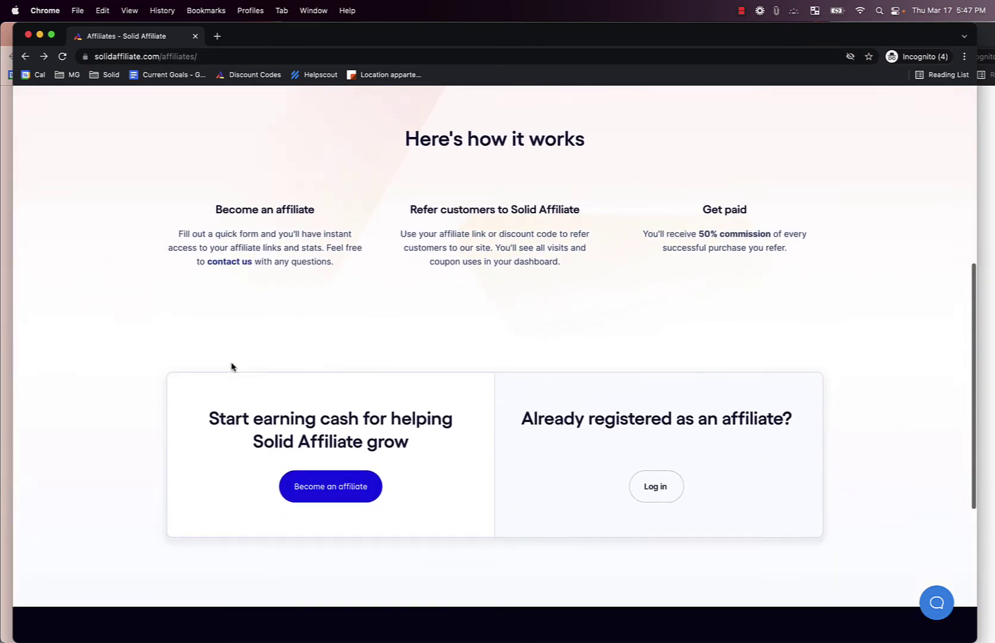
{"action": "scroll", "coordinate": [232, 367], "scroll_direction": "up", "scroll_amount": 5}
{"action": "scroll", "coordinate": [398, 367], "scroll_direction": "up", "scroll_amount": 2}
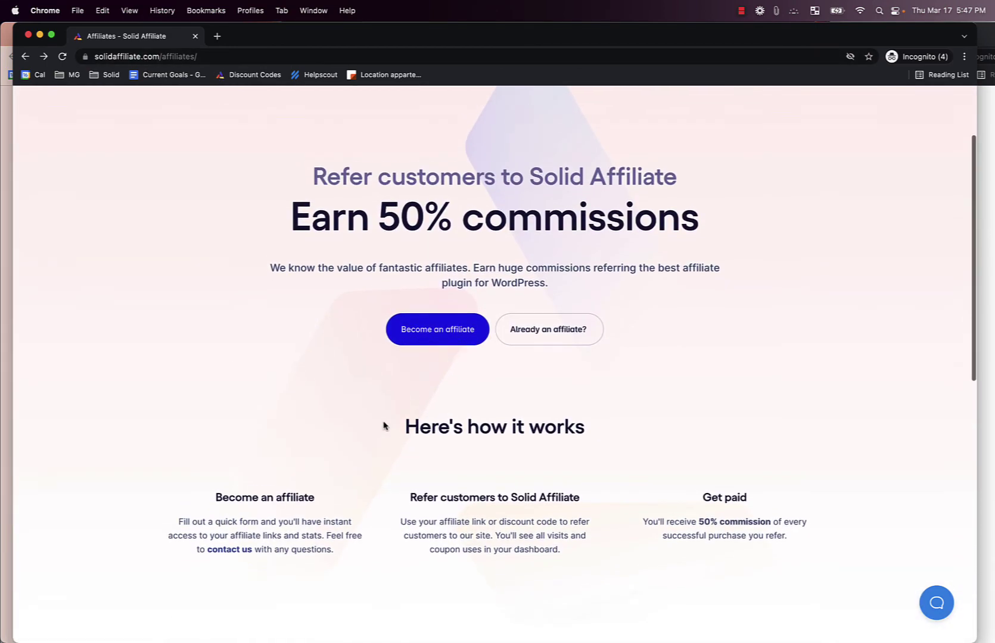
Step: Reopen the join form to review it, then switch to the shortcodes documentation window
{"action": "left_click", "coordinate": [439, 346]}
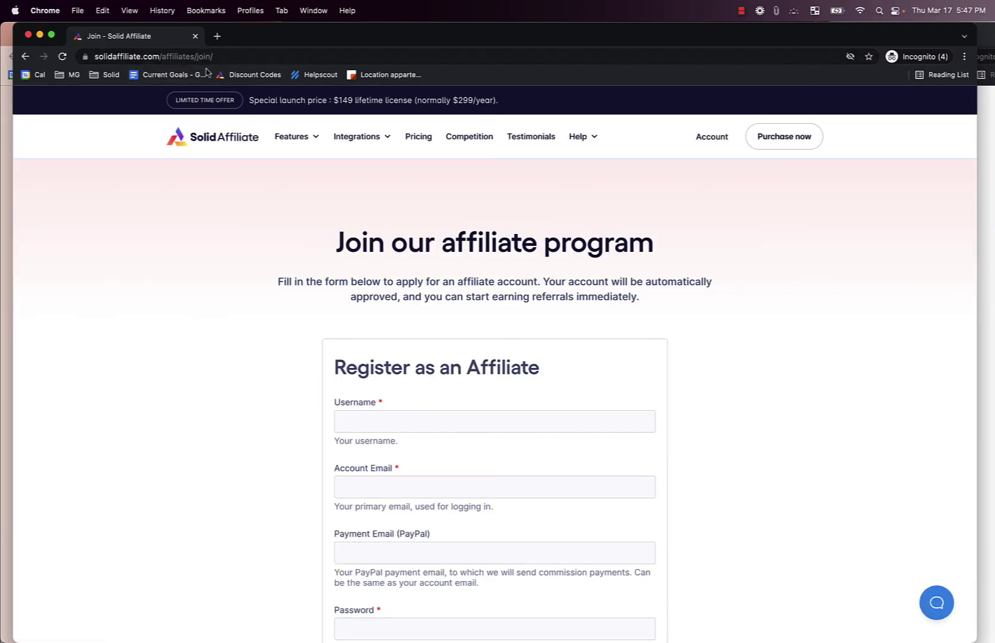
{"action": "scroll", "coordinate": [220, 247], "scroll_direction": "down", "scroll_amount": 1}
{"action": "scroll", "coordinate": [220, 247], "scroll_direction": "down", "scroll_amount": 8}
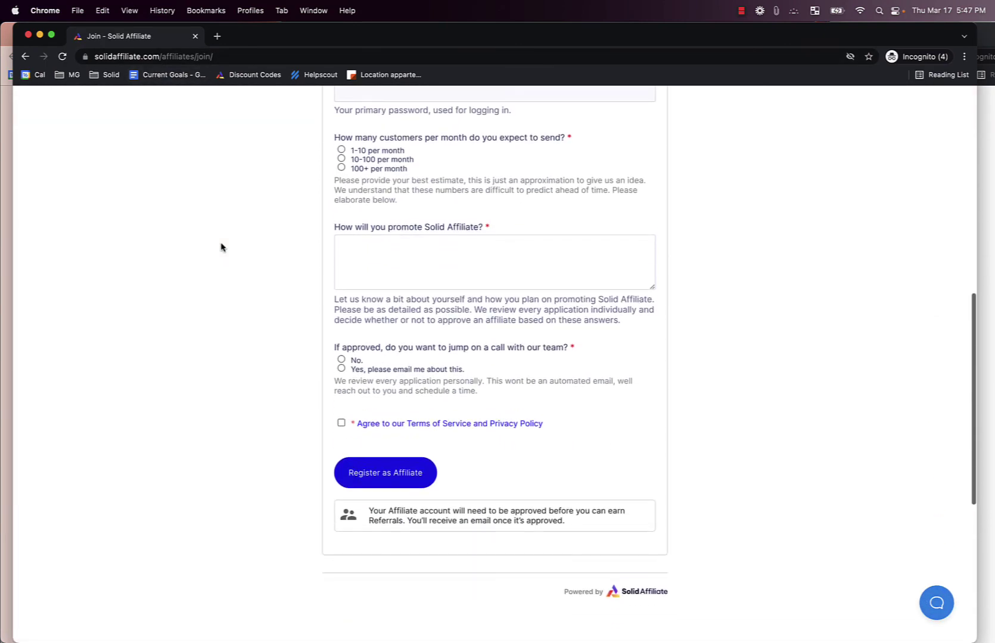
{"action": "scroll", "coordinate": [221, 248], "scroll_direction": "up", "scroll_amount": 5}
{"action": "scroll", "coordinate": [288, 295], "scroll_direction": "up", "scroll_amount": 3}
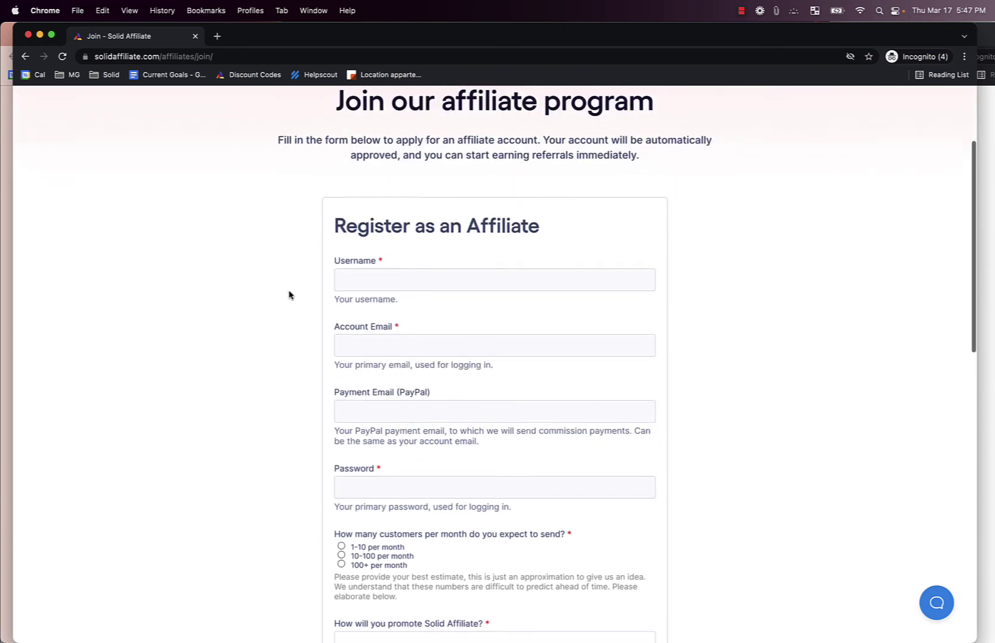
{"action": "key", "text": "super+grave"}
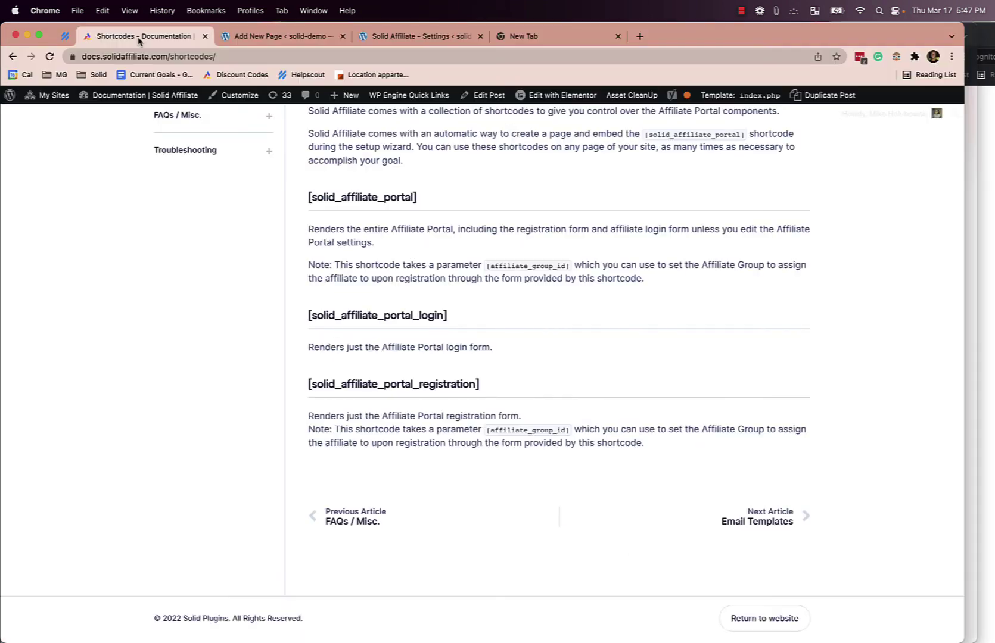
{"action": "triple_click", "coordinate": [431, 386]}
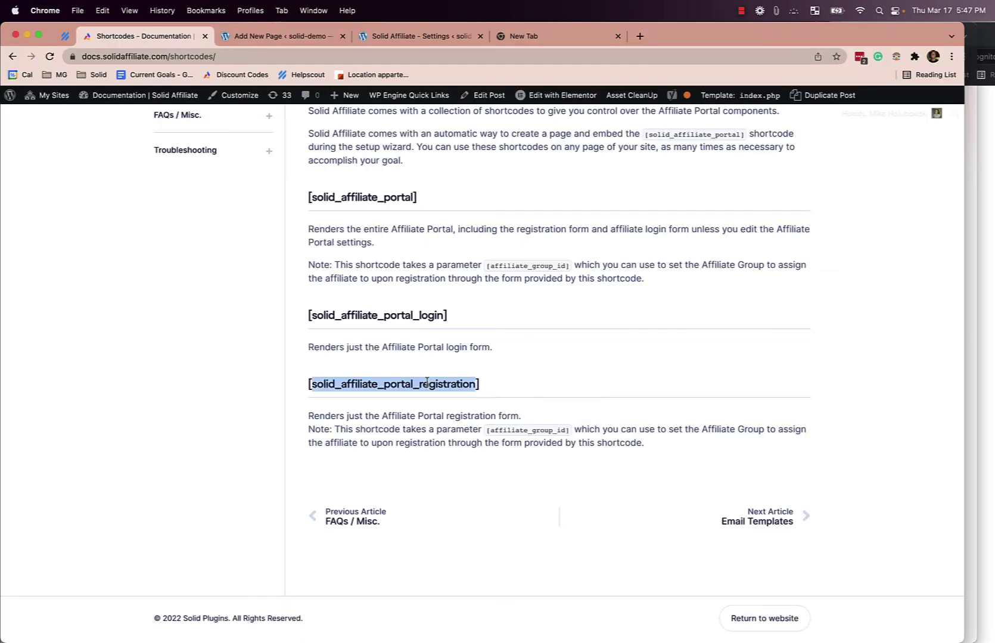
{"action": "left_click", "coordinate": [968, 226]}
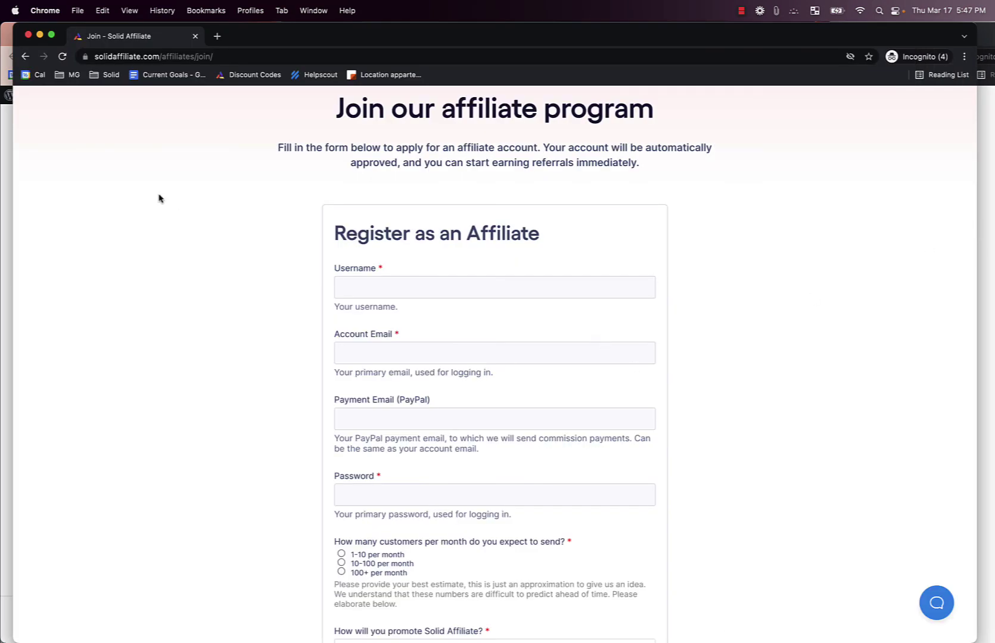
{"action": "left_click", "coordinate": [25, 56]}
{"action": "left_click", "coordinate": [524, 347]}
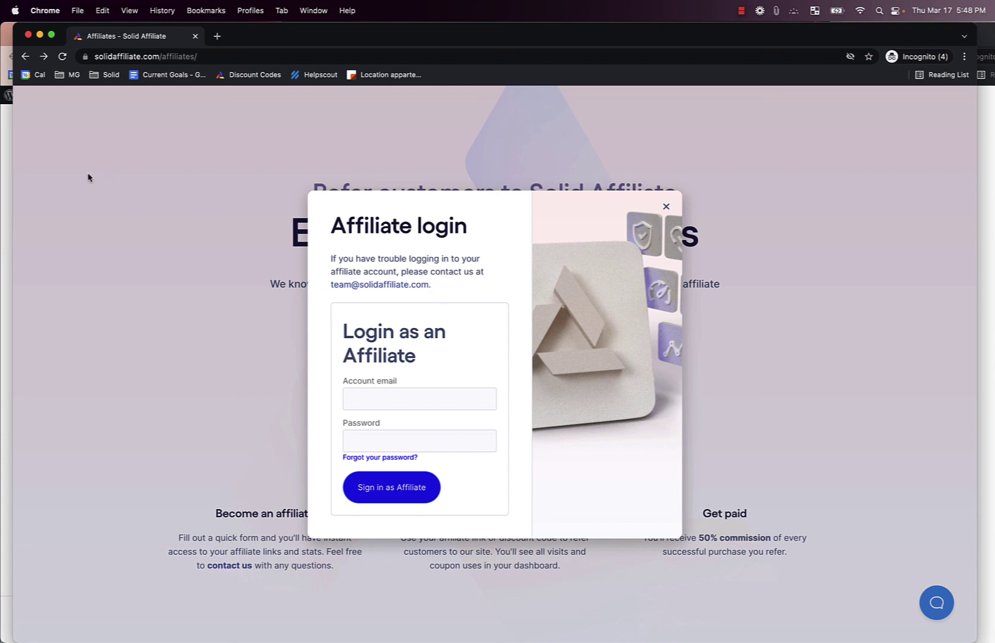
{"action": "left_click", "coordinate": [10, 138]}
{"action": "left_click", "coordinate": [396, 322]}
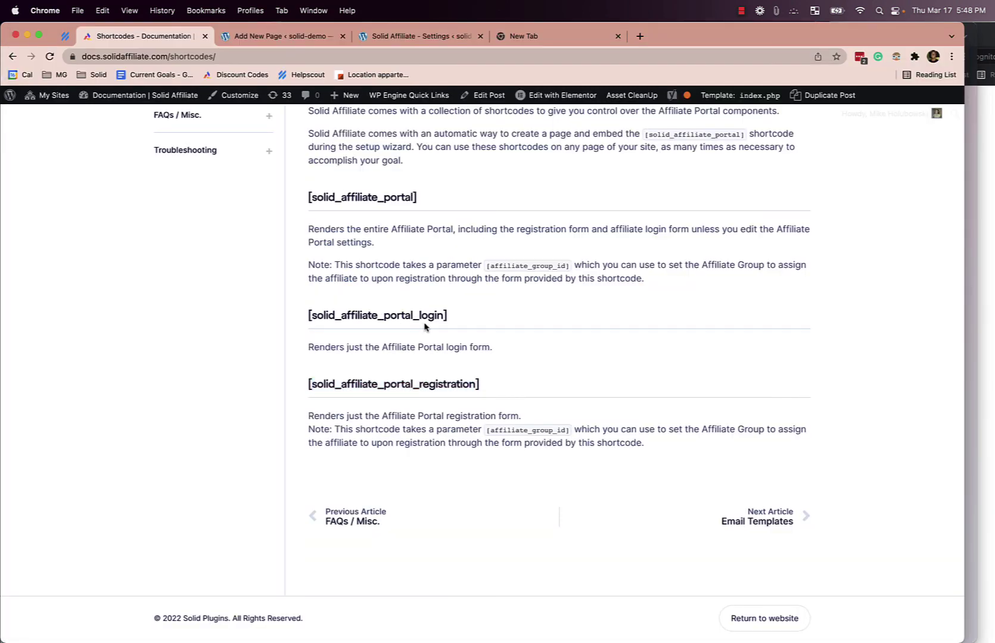